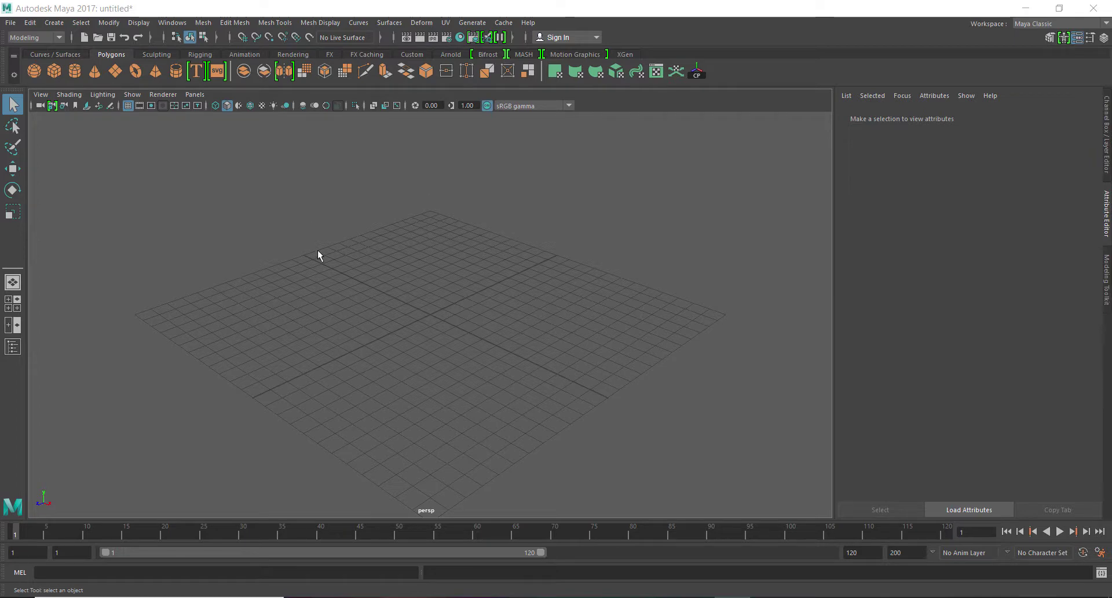
# Draw polygon cube pCube1 on the grid, orbit around it, and play the 120-frame timeline
pyautogui.scroll(5, 481, 363)
pyautogui.scroll(-5, 464, 357)
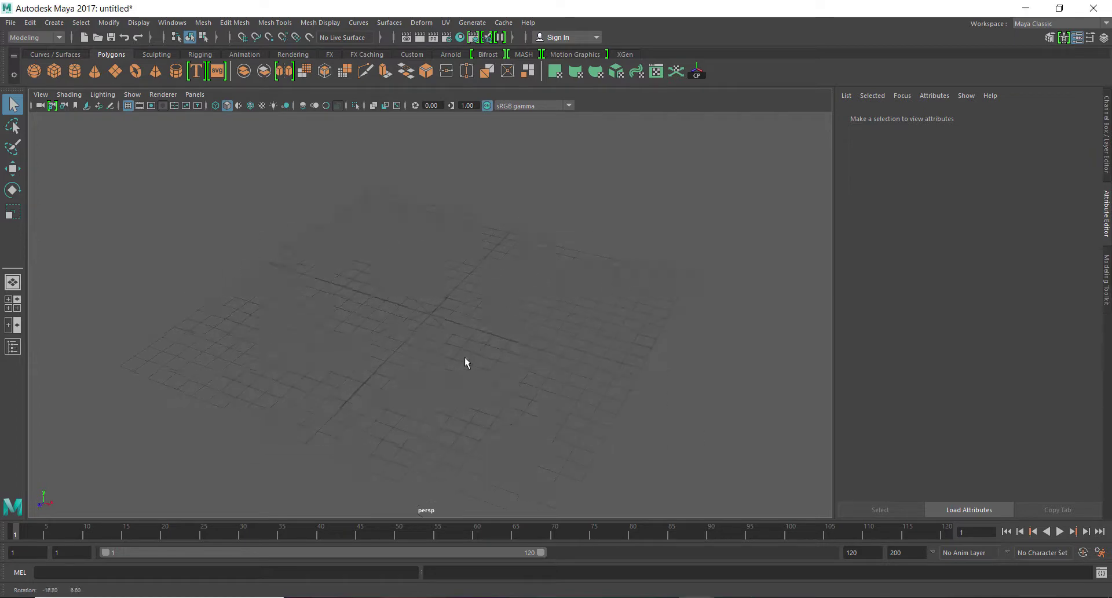
pyautogui.scroll(2, 560, 414)
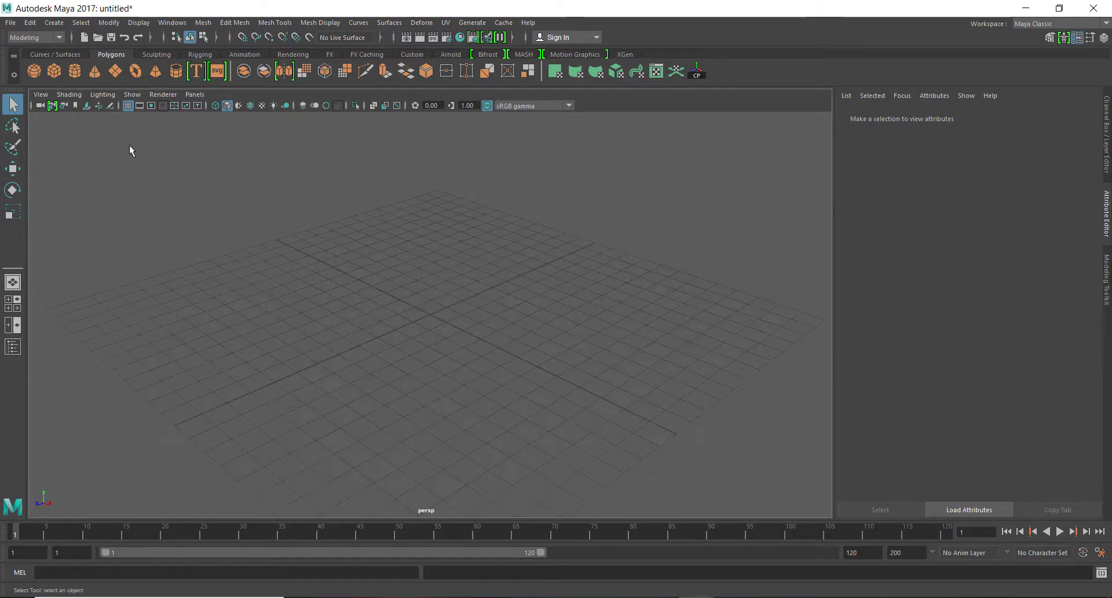
pyautogui.click(55, 72)
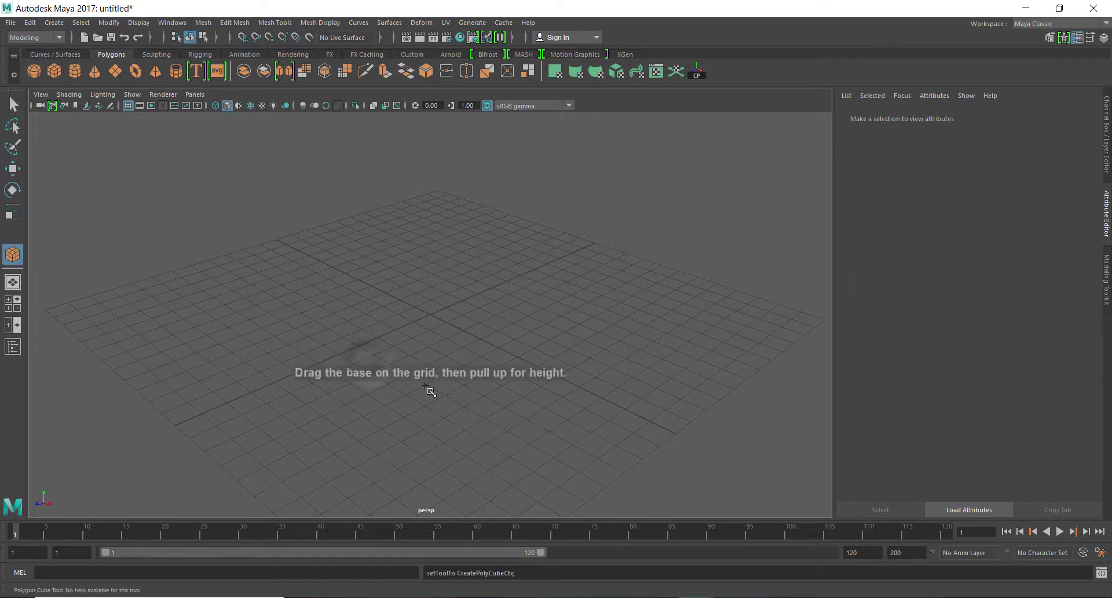
pyautogui.moveTo(533, 386)
pyautogui.mouseDown()
pyautogui.moveTo(377, 371)
pyautogui.moveTo(482, 218)
pyautogui.mouseUp()
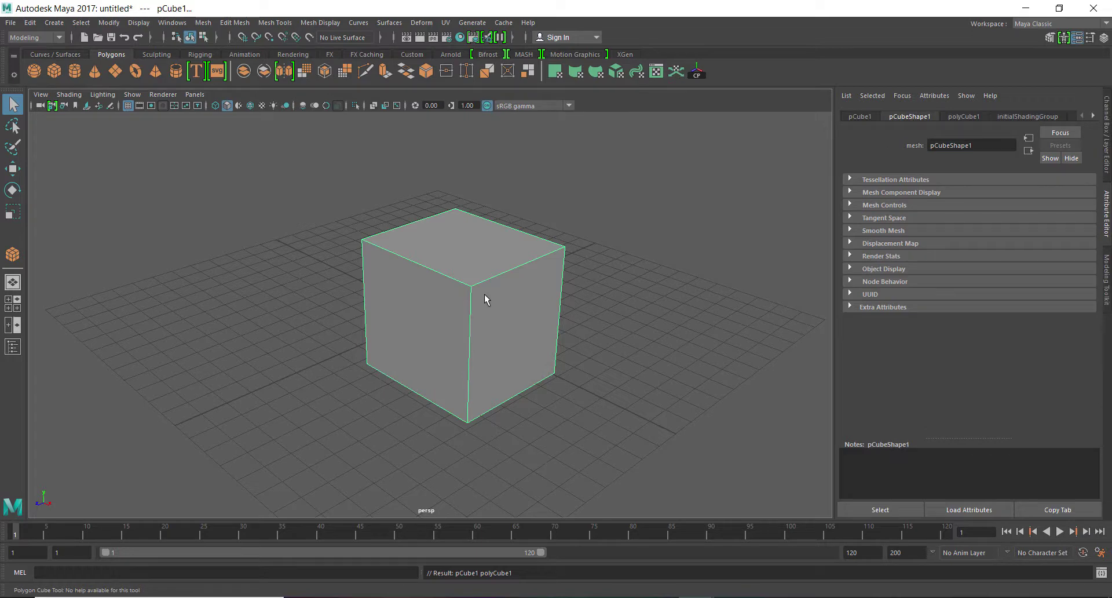
pyautogui.moveTo(547, 348)
pyautogui.keyDown('alt'); pyautogui.mouseDown()
pyautogui.moveTo(427, 337)
pyautogui.moveTo(503, 339)
pyautogui.moveTo(553, 380)
pyautogui.moveTo(385, 348)
pyautogui.moveTo(580, 358)
pyautogui.moveTo(310, 352)
pyautogui.mouseUp(); pyautogui.keyUp('alt')
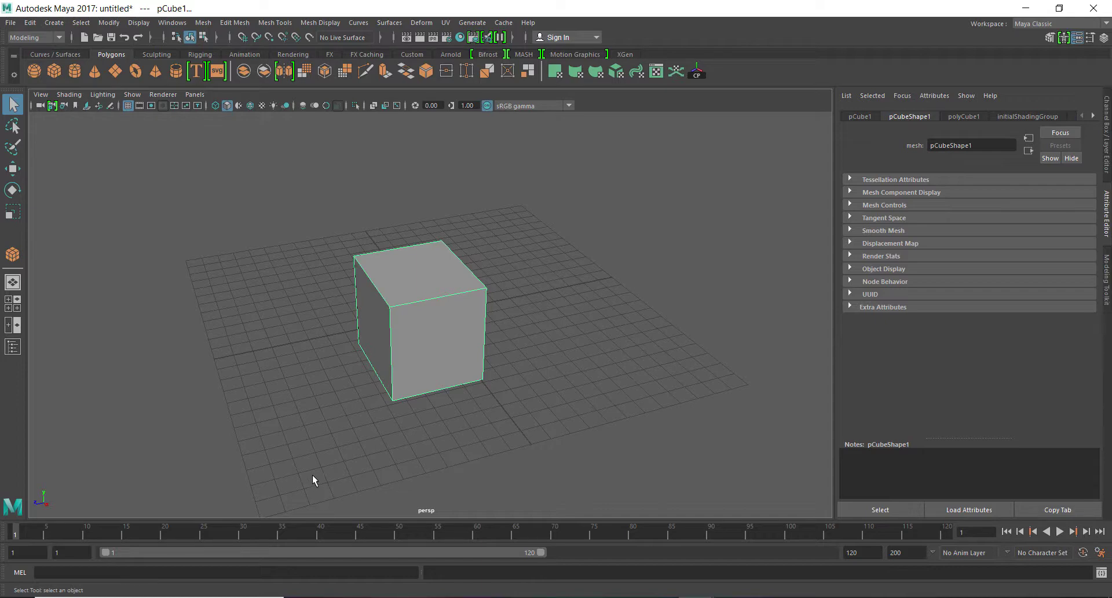
pyautogui.hotkey('alt', 'v')
pyautogui.hotkey('alt', 'v')
# Stop playback at frame 2 and stretch the visible range end to frame 200
pyautogui.moveTo(1, 539); pyautogui.dragTo(926, 545)
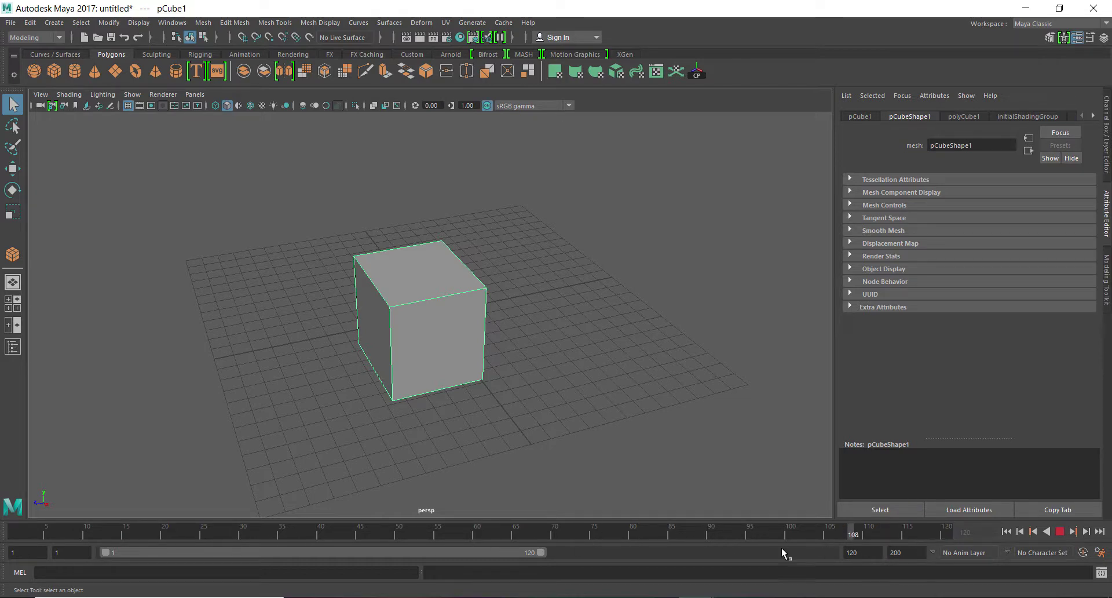
pyautogui.click(22, 533)
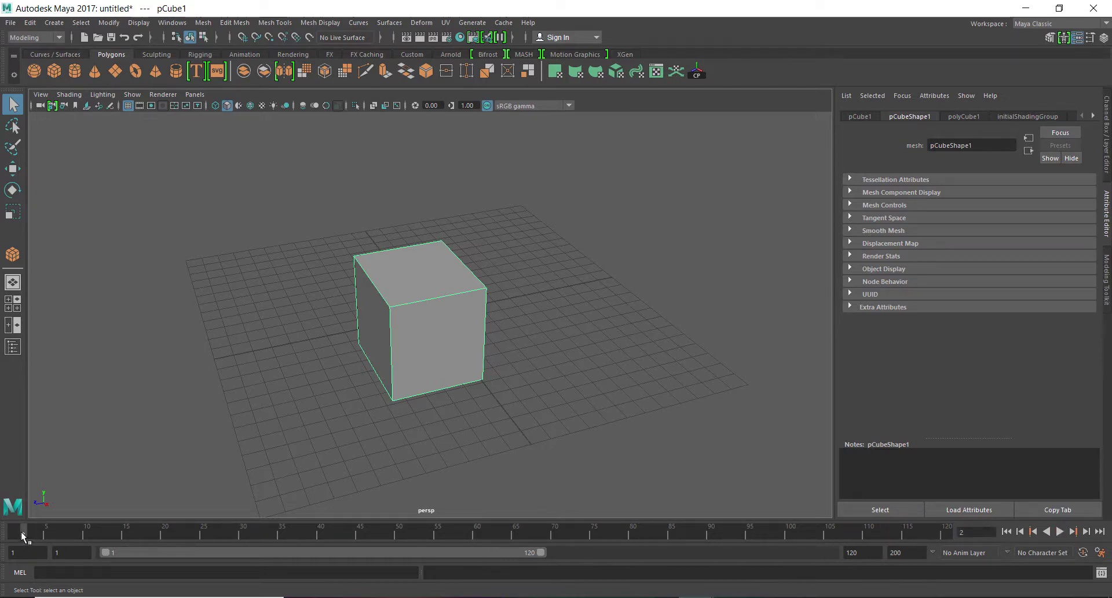
pyautogui.moveTo(540, 552)
pyautogui.mouseDown()
pyautogui.moveTo(867, 551)
pyautogui.moveTo(698, 556)
pyautogui.moveTo(801, 552)
pyautogui.mouseUp()
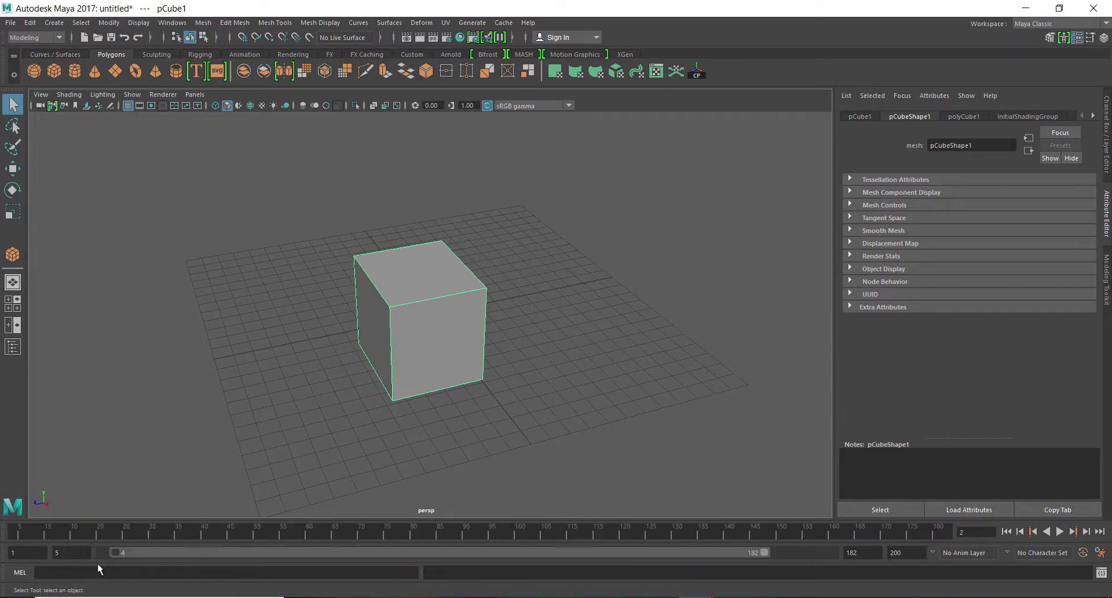
pyautogui.moveTo(767, 551); pyautogui.dragTo(850, 555)
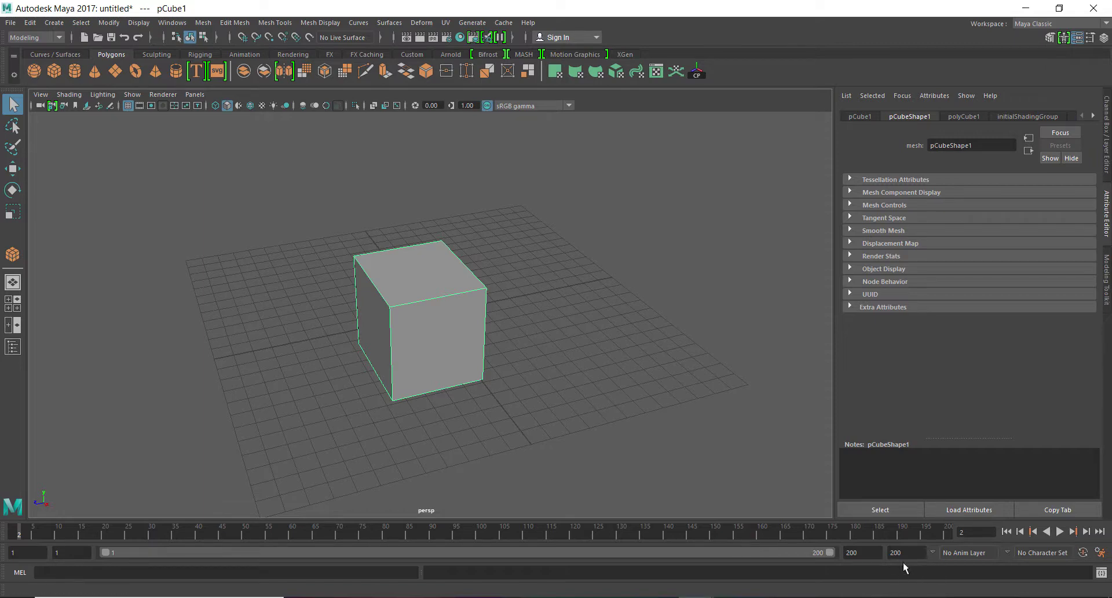
# Set both the animation end and playback end frames to 400
pyautogui.doubleClick(862, 552)
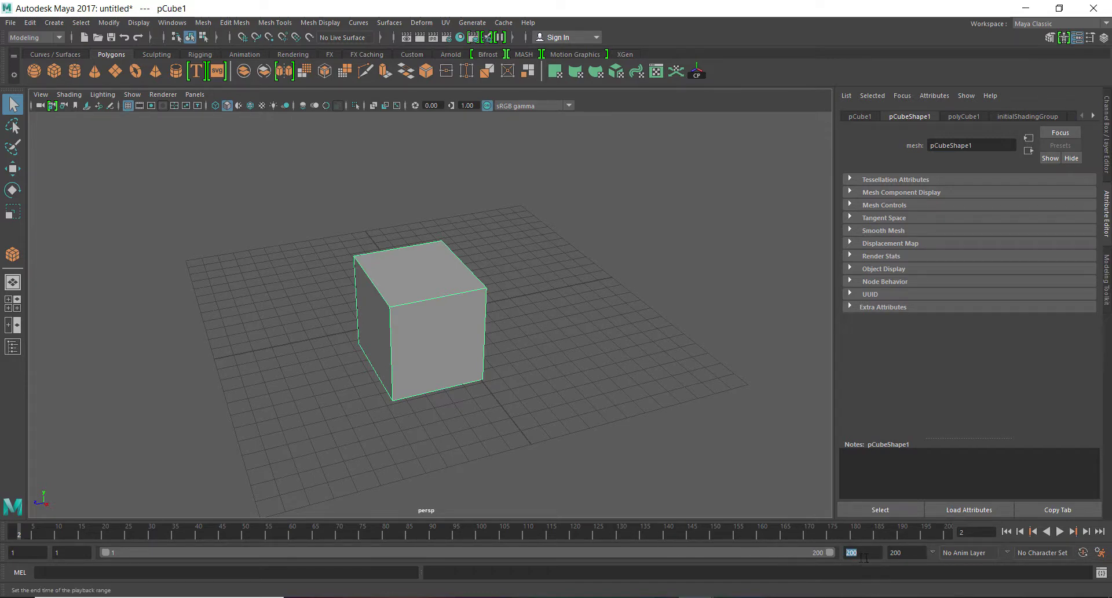
pyautogui.click(904, 551)
pyautogui.write('4')
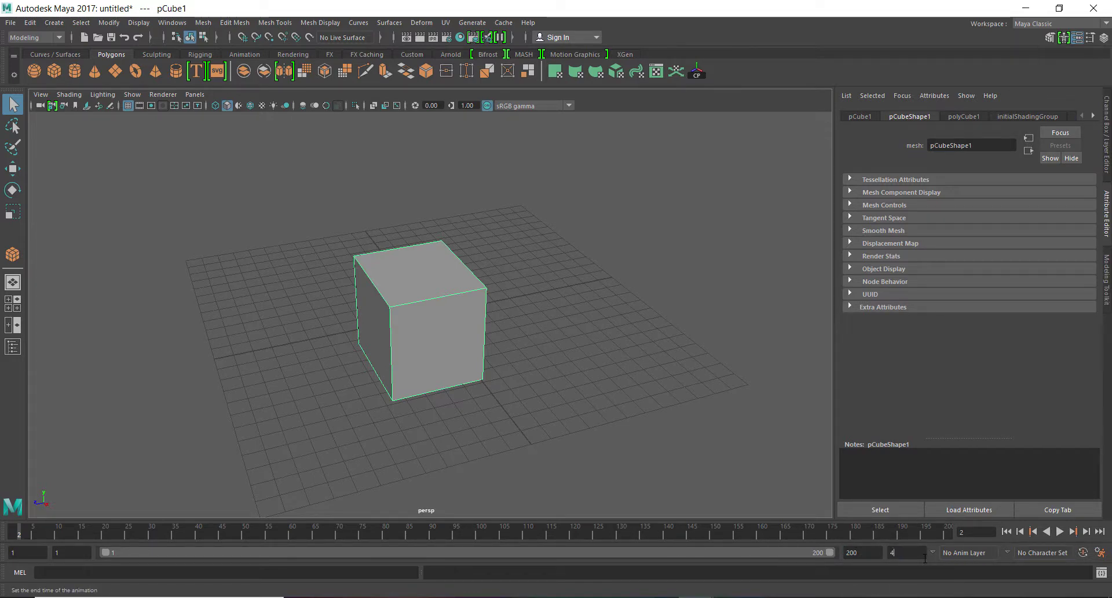
pyautogui.press('Return')
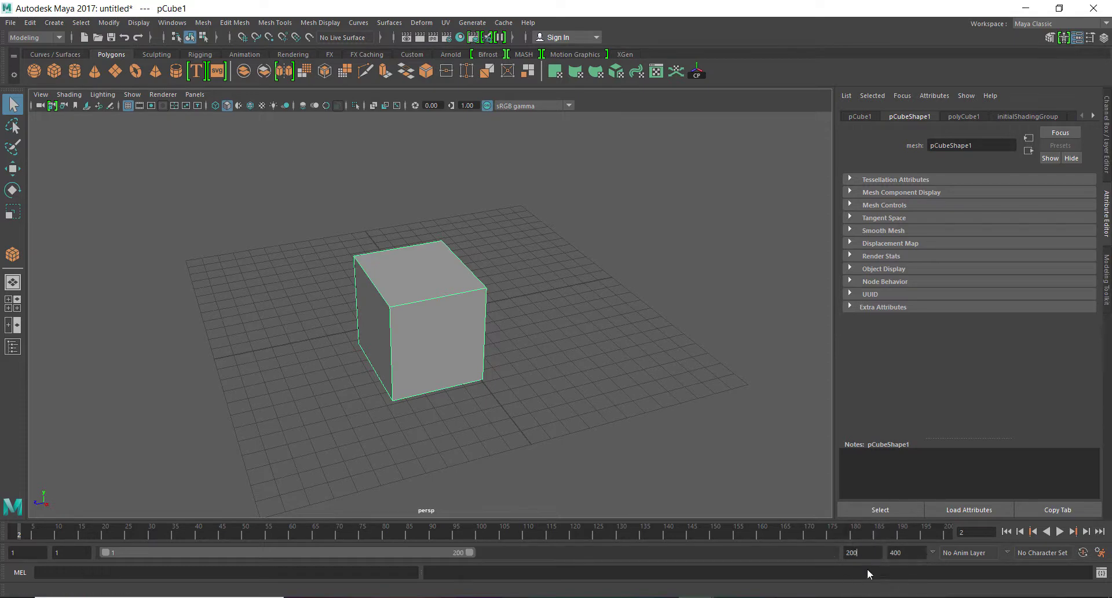
pyautogui.click(860, 552)
pyautogui.write('00')
pyautogui.press('Return')
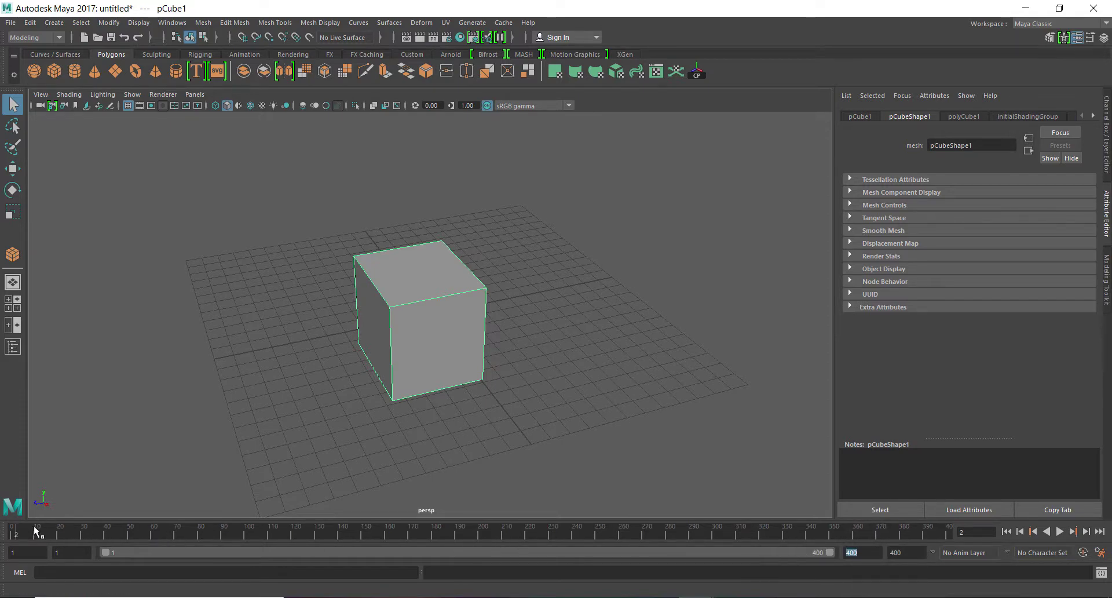
# Play the animation across the 400-frame range, then stop it
pyautogui.hotkey('alt', 'v')
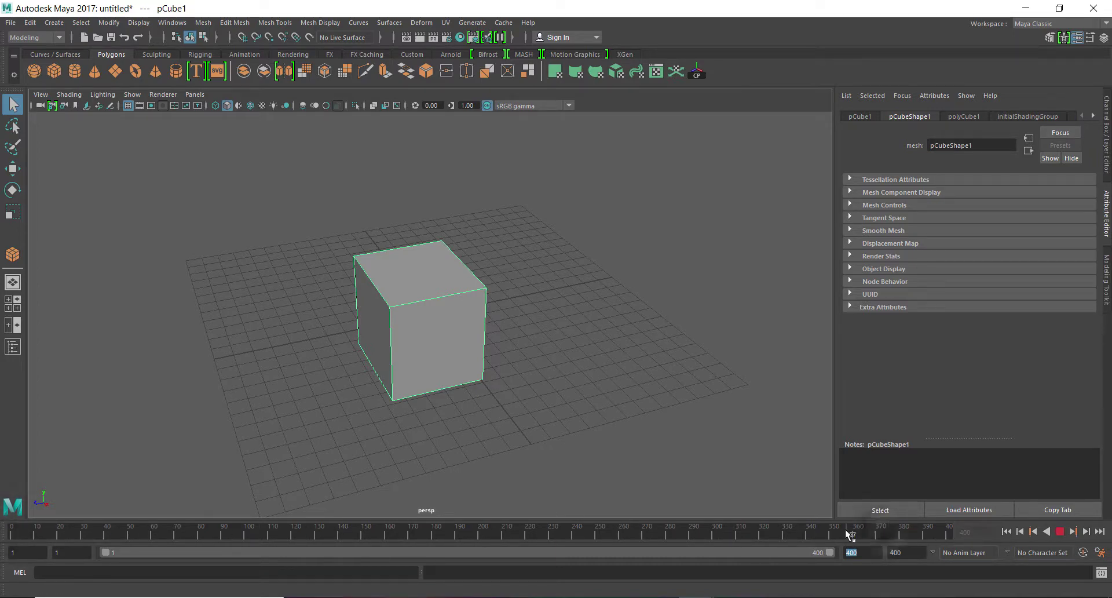
pyautogui.hotkey('alt', 'v')
pyautogui.click(527, 536)
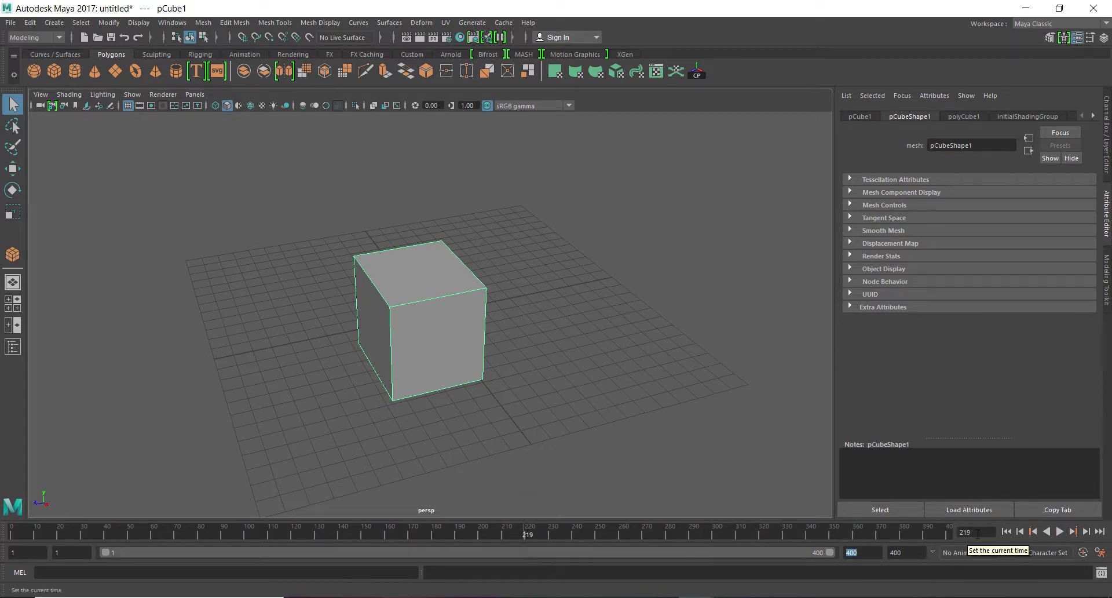
# Set the current time to frame 351 and reselect the cube
pyautogui.click(978, 534)
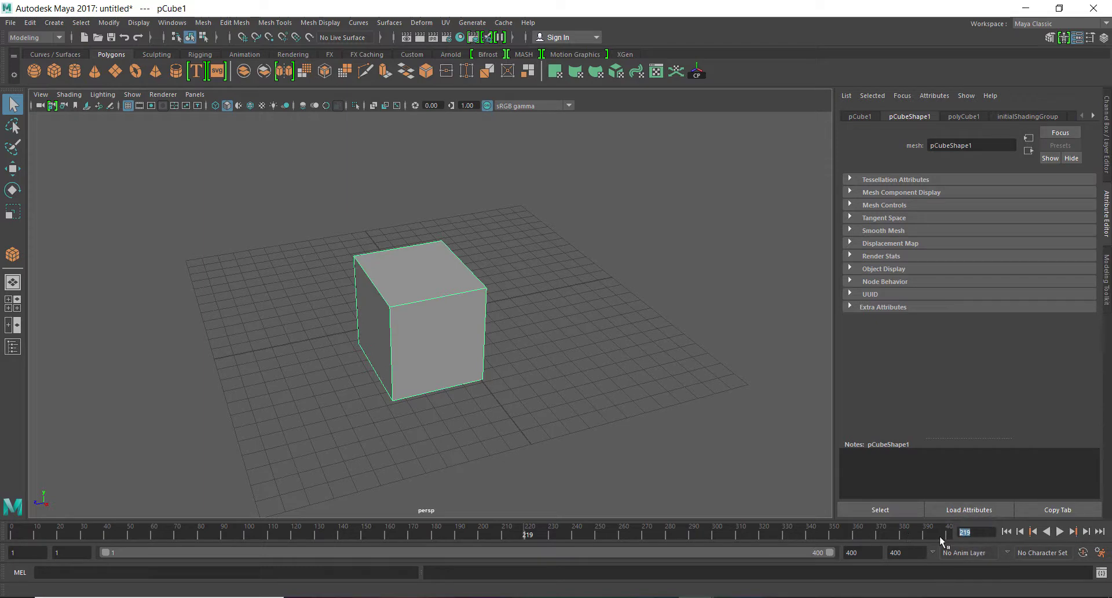
pyautogui.write('300')
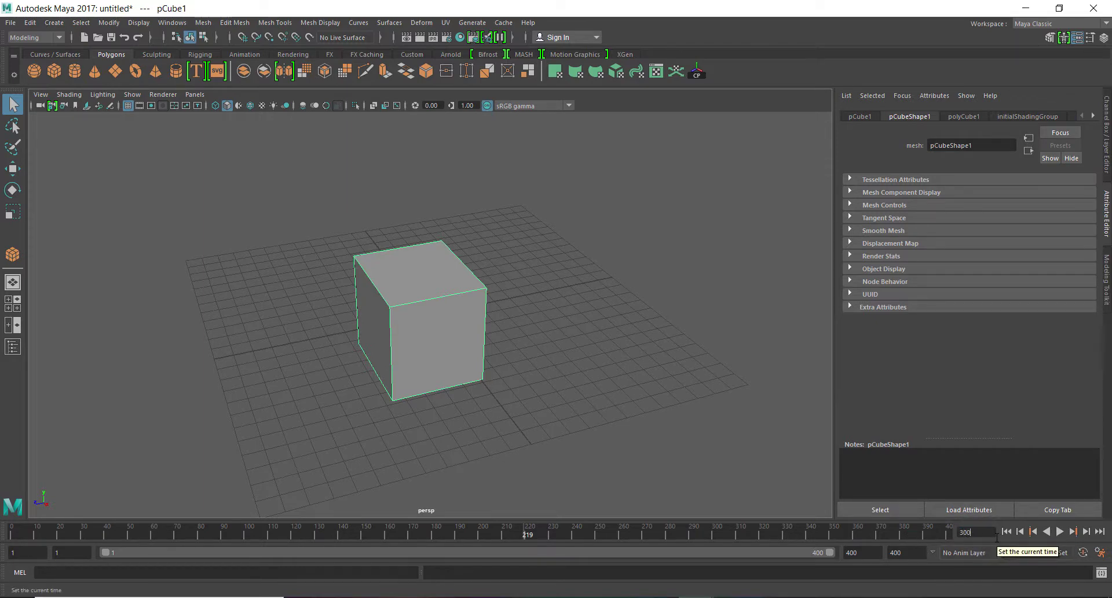
pyautogui.press('Return')
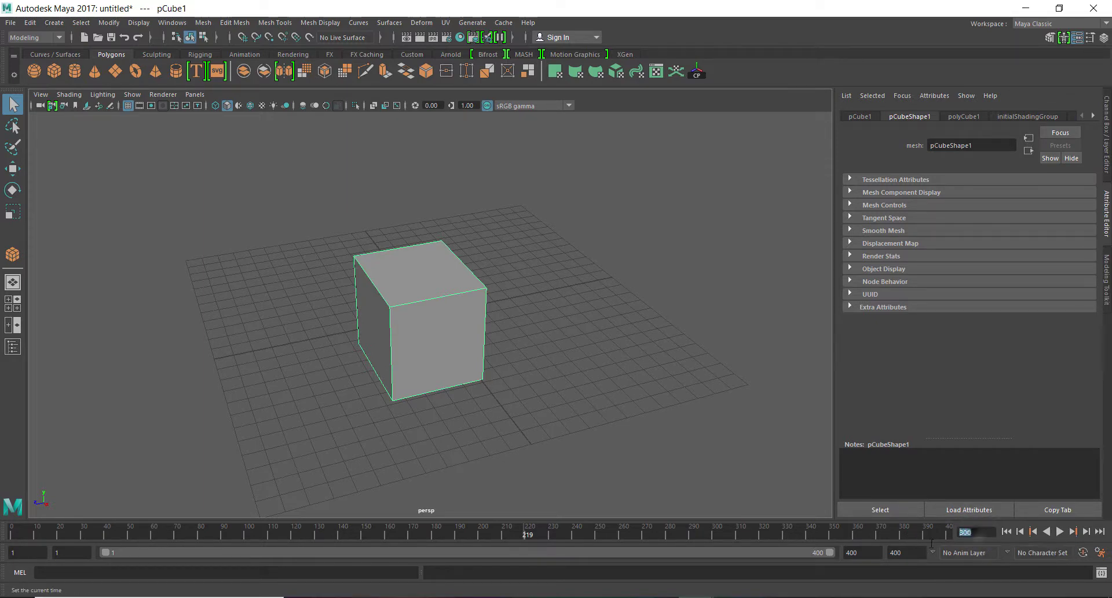
pyautogui.write('3')
pyautogui.write('51')
pyautogui.press('Return')
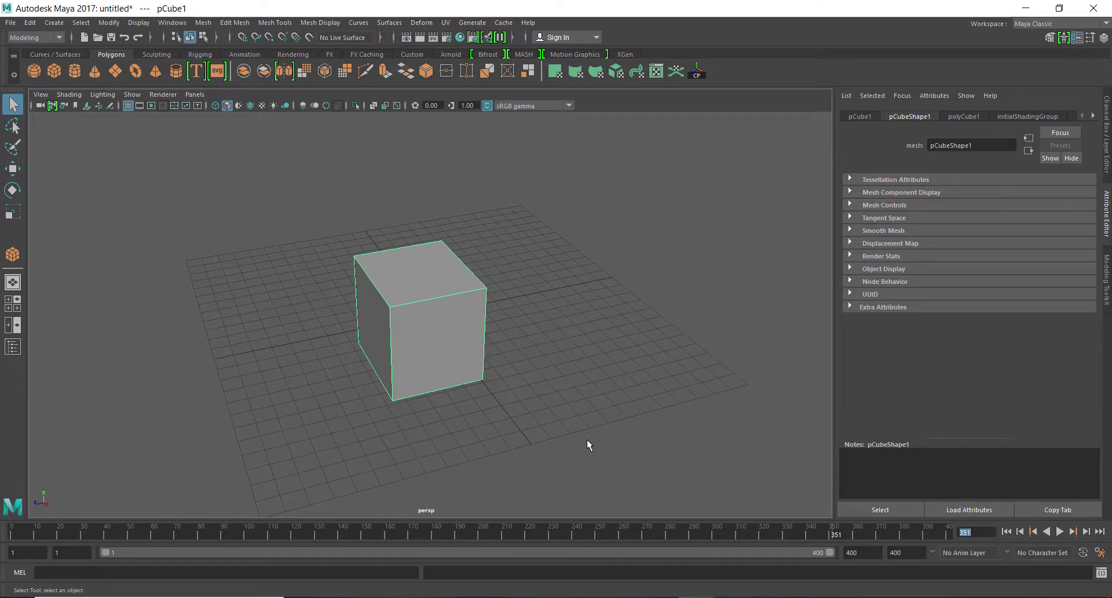
pyautogui.click(609, 419)
pyautogui.hotkey('ctrl', 'z')
pyautogui.moveTo(471, 428)
pyautogui.keyDown('alt'); pyautogui.mouseDown()
pyautogui.moveTo(414, 428)
pyautogui.moveTo(520, 429)
pyautogui.moveTo(614, 465)
pyautogui.moveTo(499, 458)
pyautogui.mouseUp(); pyautogui.keyUp('alt')
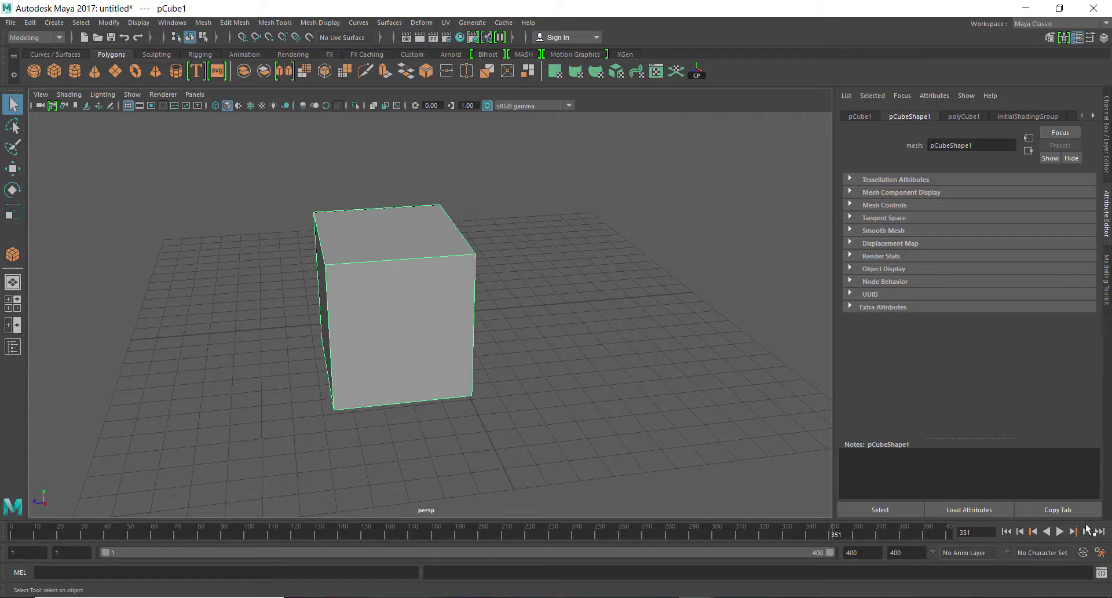
# In Time Slider preferences, set Playback speed to Other and save the preferences
pyautogui.click(1101, 555)
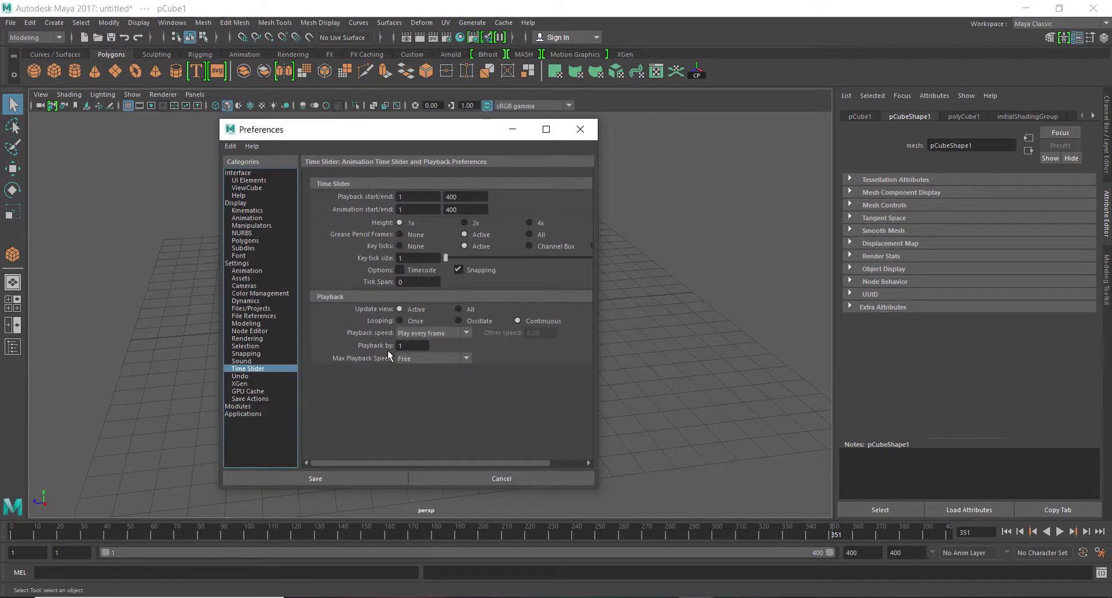
pyautogui.click(469, 332)
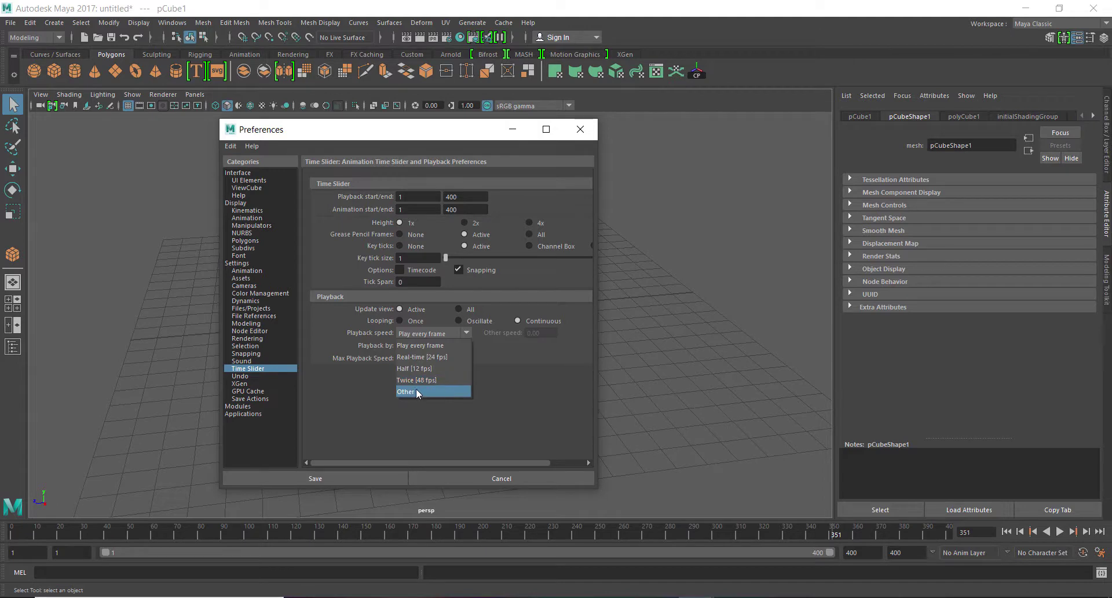
pyautogui.click(414, 392)
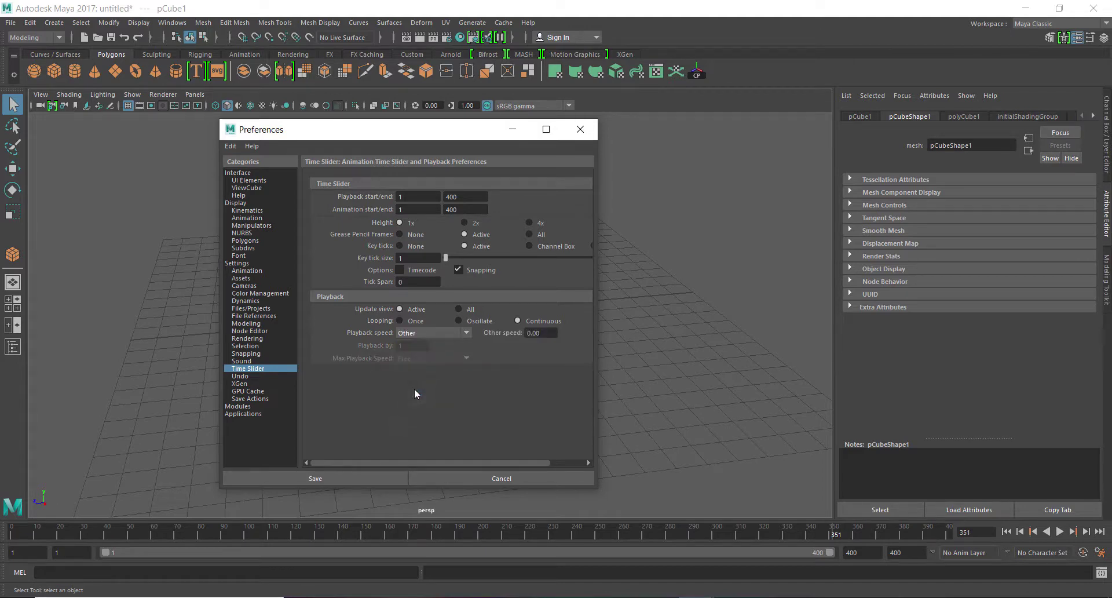
pyautogui.doubleClick(550, 331)
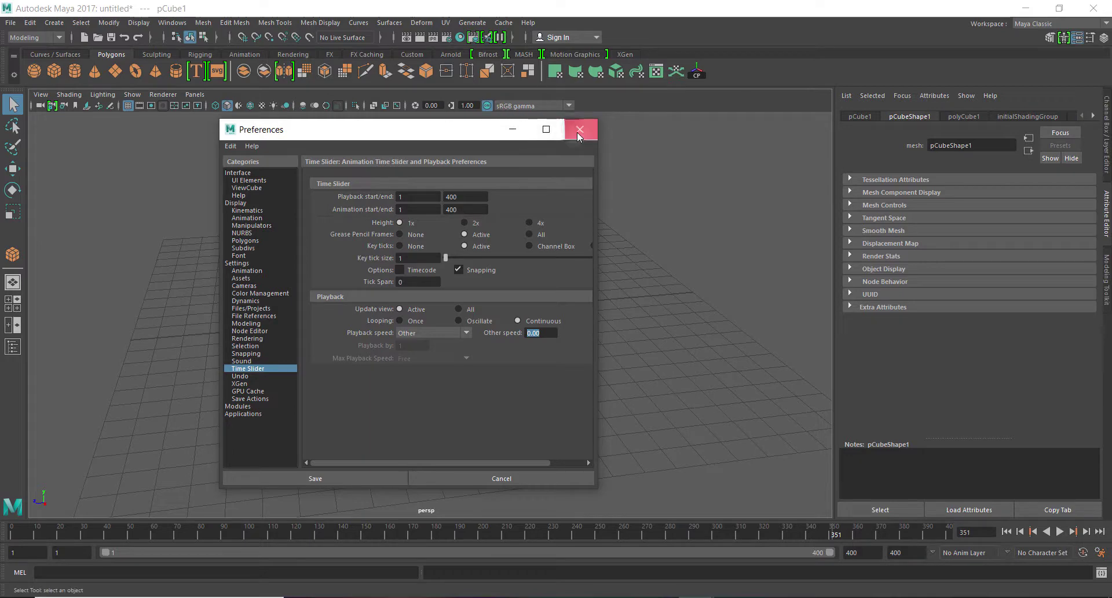
pyautogui.click(579, 136)
# Close the Preferences window, tumble and pull back the camera, and reselect pCube1
pyautogui.click(1100, 552)
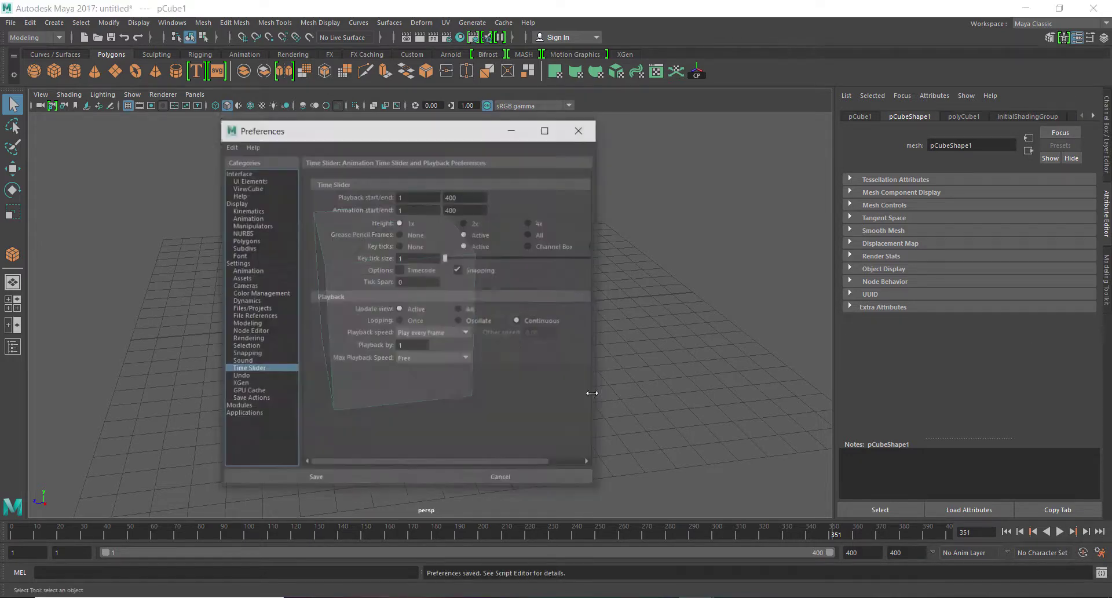
pyautogui.click(578, 131)
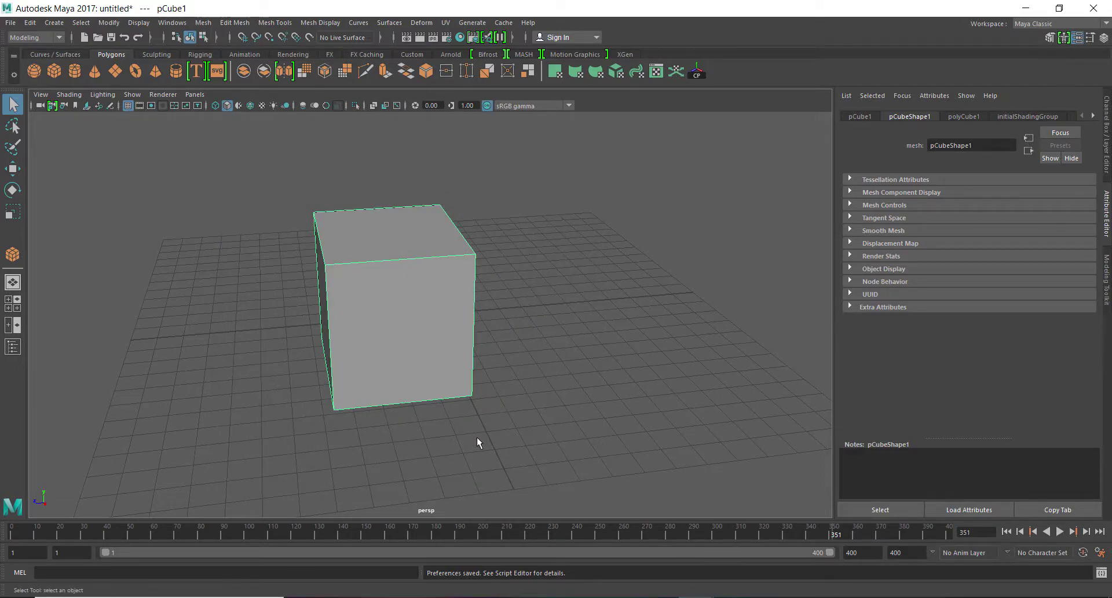
pyautogui.moveTo(477, 437)
pyautogui.keyDown('alt'); pyautogui.mouseDown()
pyautogui.moveTo(390, 441)
pyautogui.moveTo(448, 432)
pyautogui.mouseUp(); pyautogui.keyUp('alt')
pyautogui.keyDown('alt'); pyautogui.moveTo(448, 433); pyautogui.dragTo(333, 436, button='right'); pyautogui.keyUp('alt')
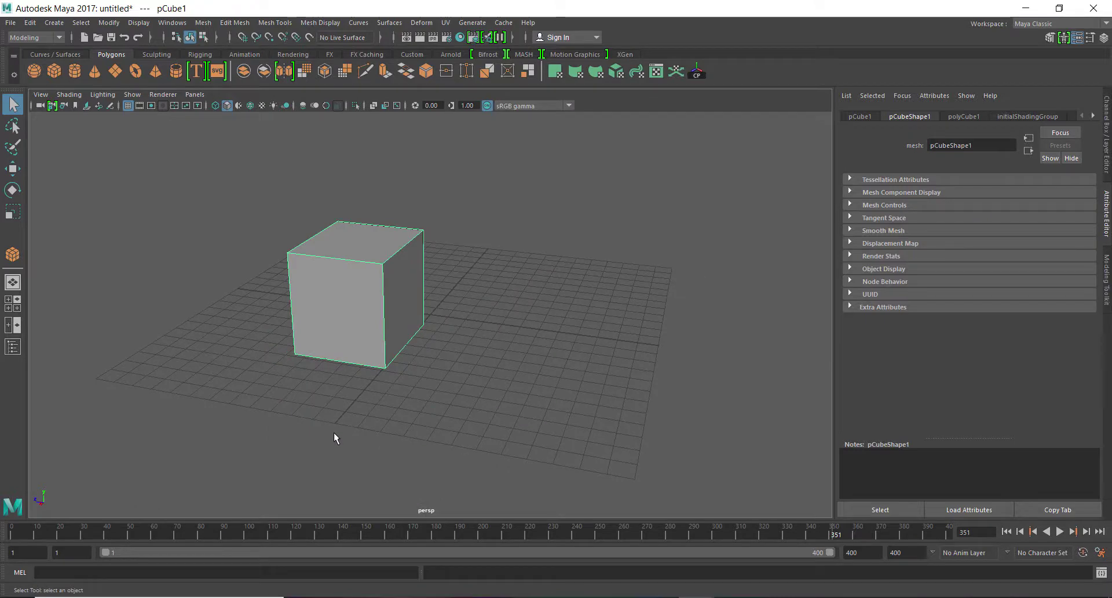
pyautogui.click(469, 352)
pyautogui.click(314, 257)
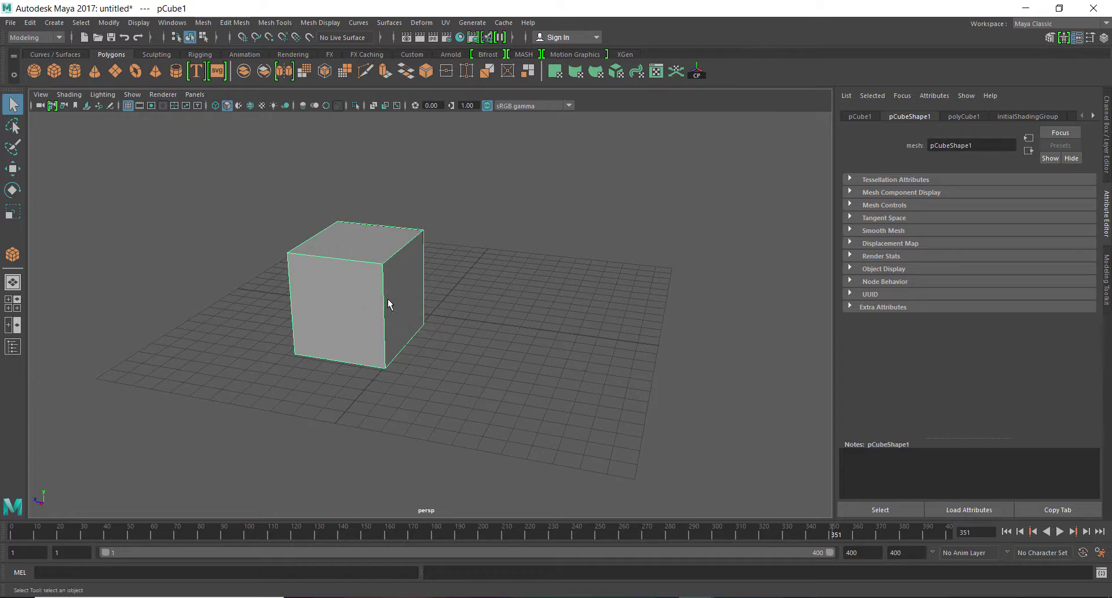
# Key all of pCube1's channels at frame 70 and show the Channel Box values
pyautogui.click(5, 532)
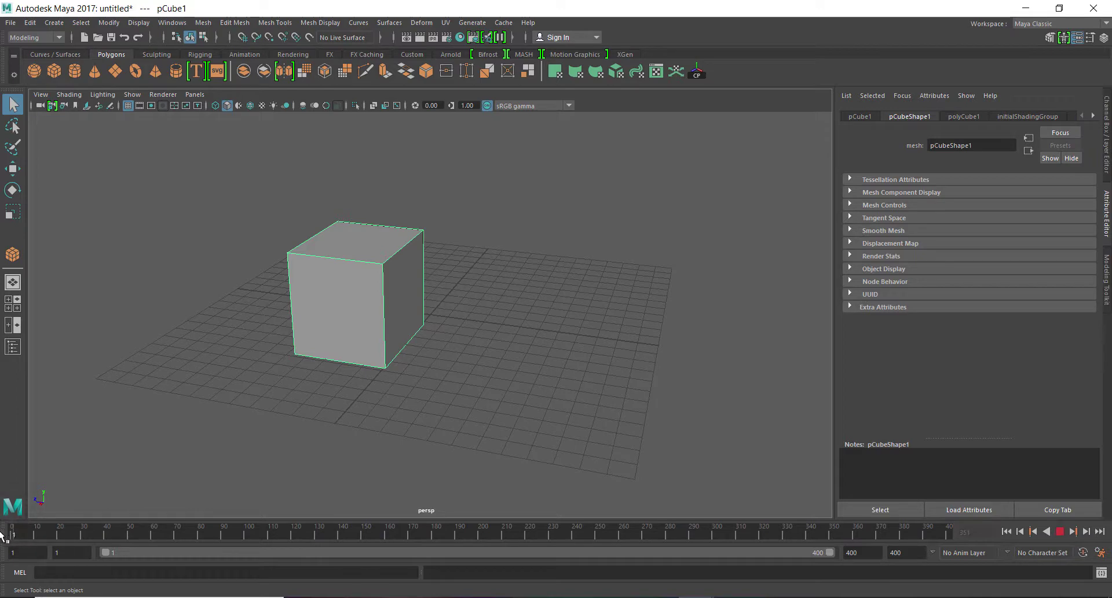
pyautogui.click(175, 545)
pyautogui.press('s')
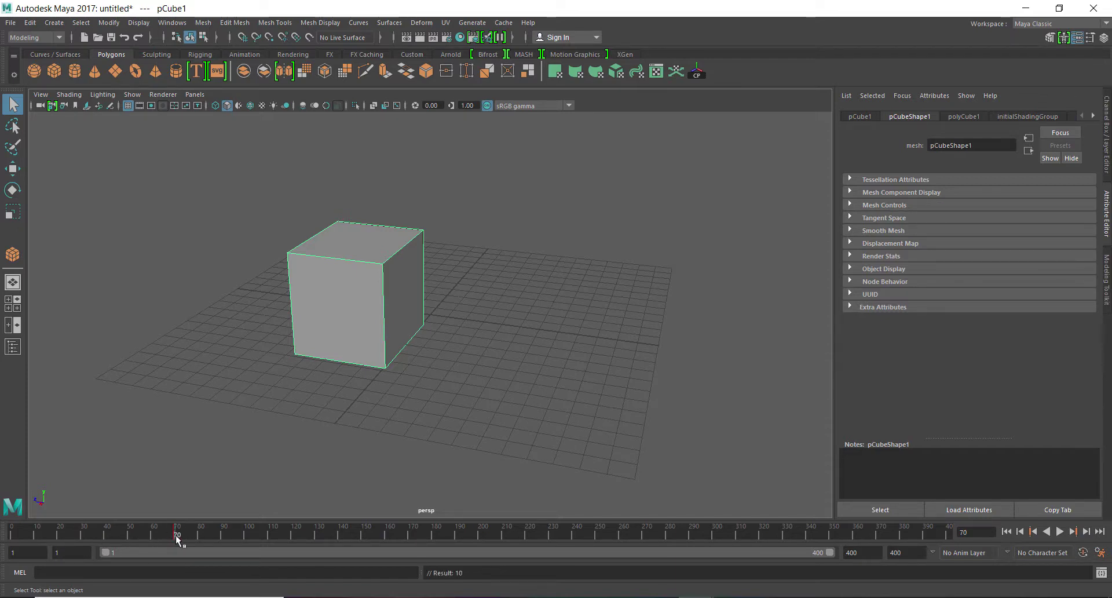
pyautogui.click(1108, 124)
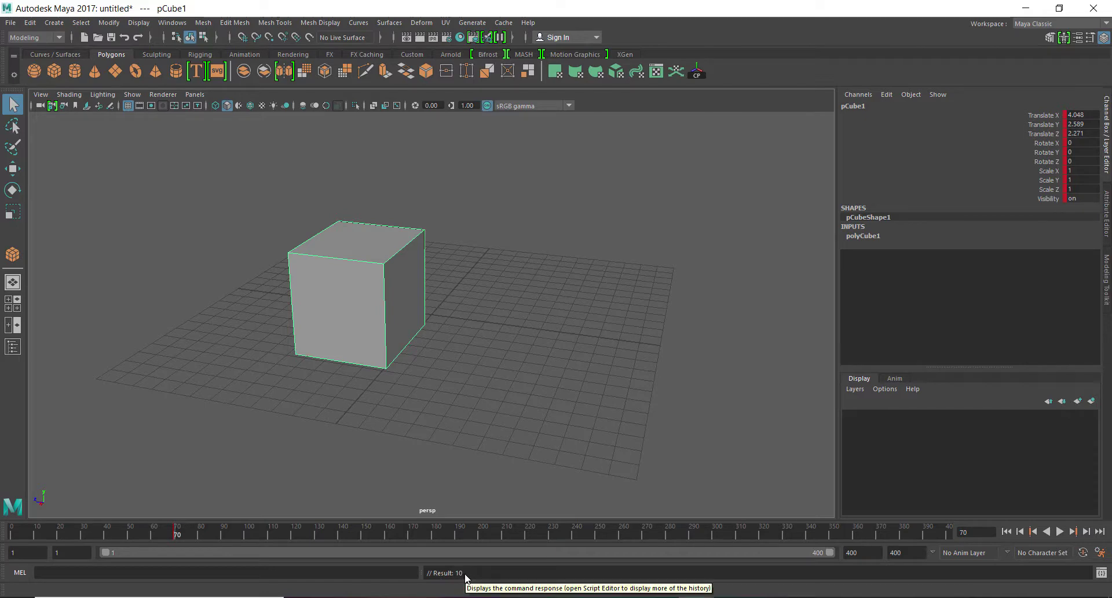
# Zoom out and play the animation, stopping at frame 150
pyautogui.scroll(-2, 356, 326)
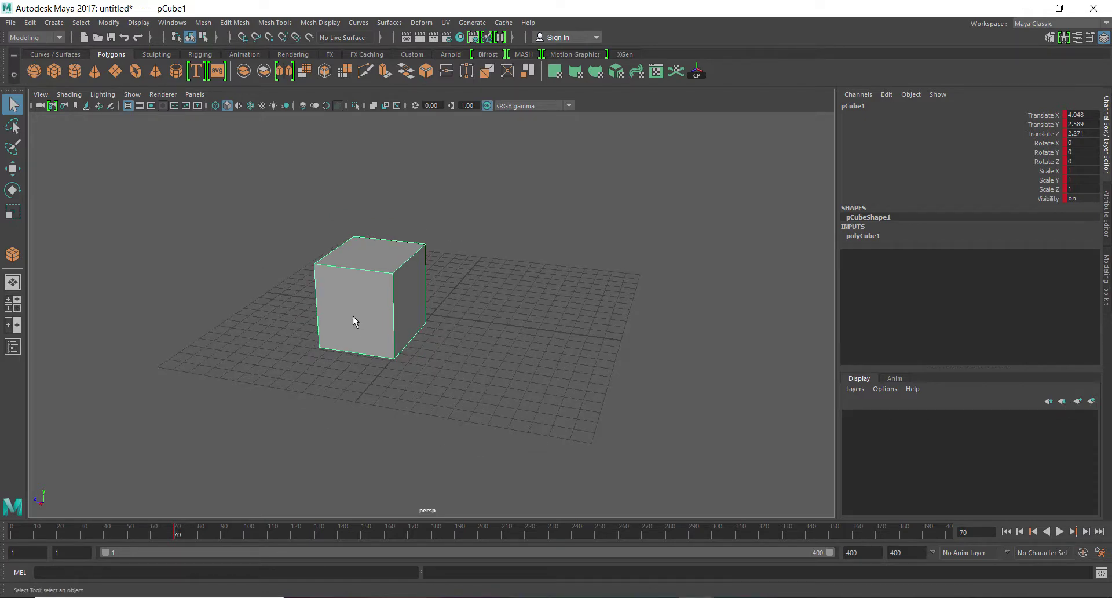
pyautogui.hotkey('alt', 'v')
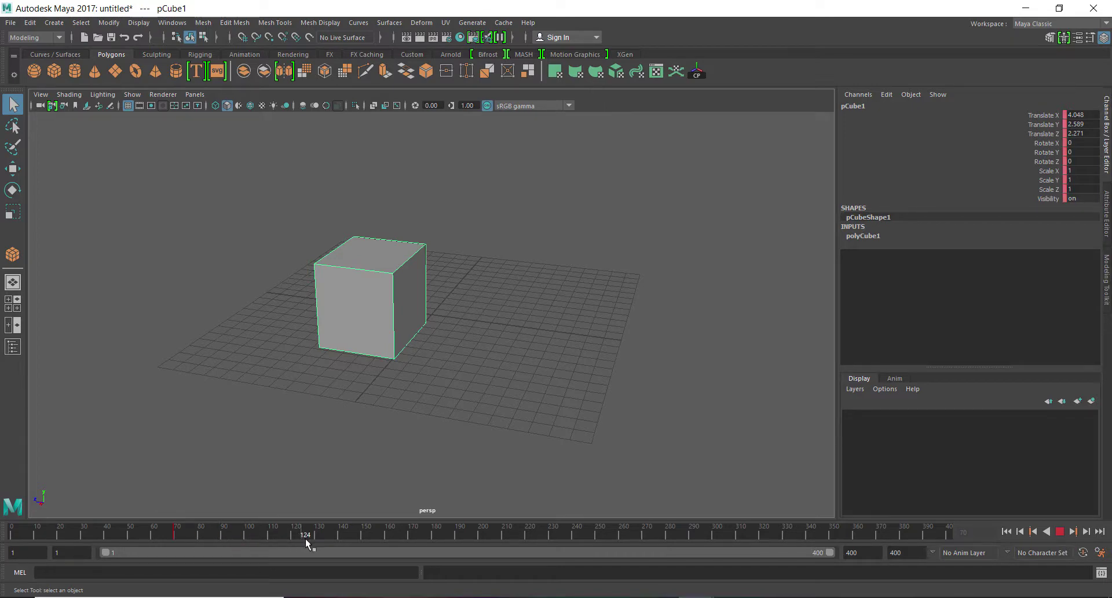
pyautogui.click(361, 539)
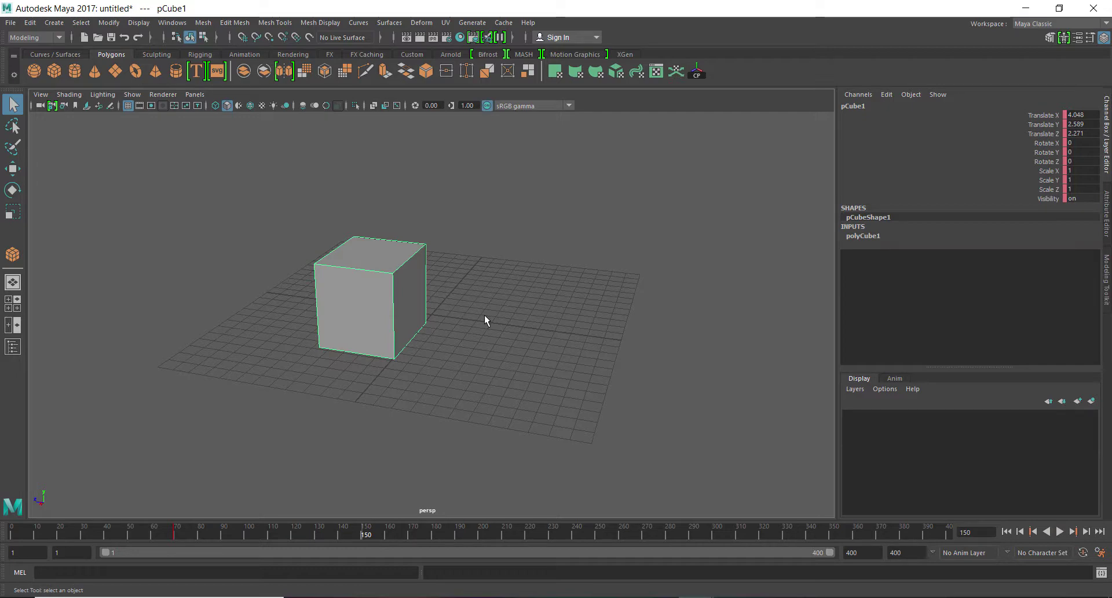
pyautogui.press('w')
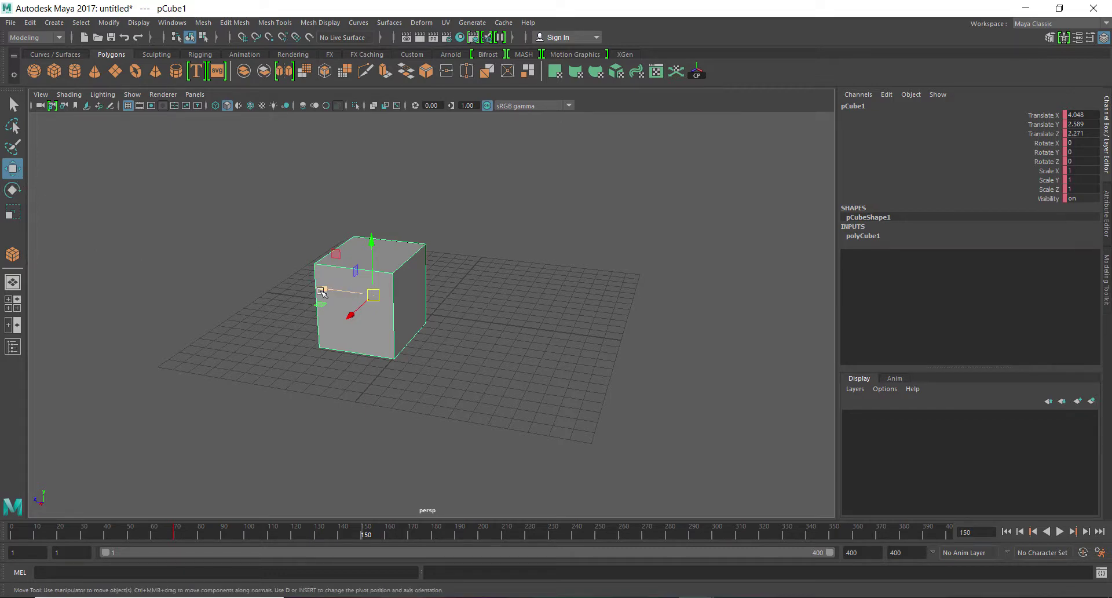
# Move the cube along Z to -11.24, key it at frame 150, and play from frame 69
pyautogui.moveTo(322, 292); pyautogui.dragTo(542, 325)
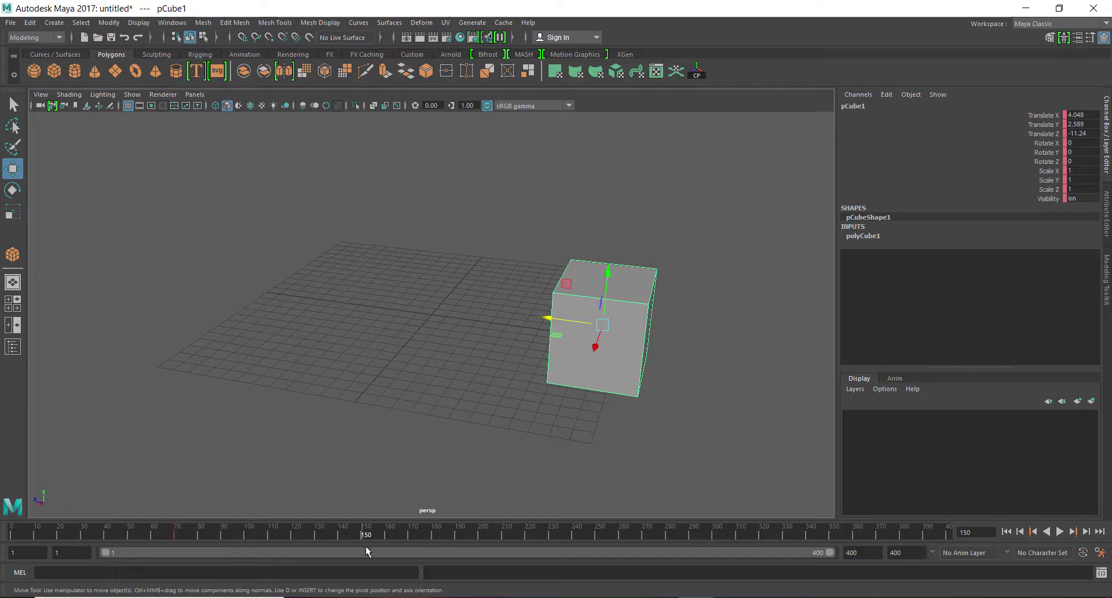
pyautogui.press('s')
pyautogui.click(173, 532)
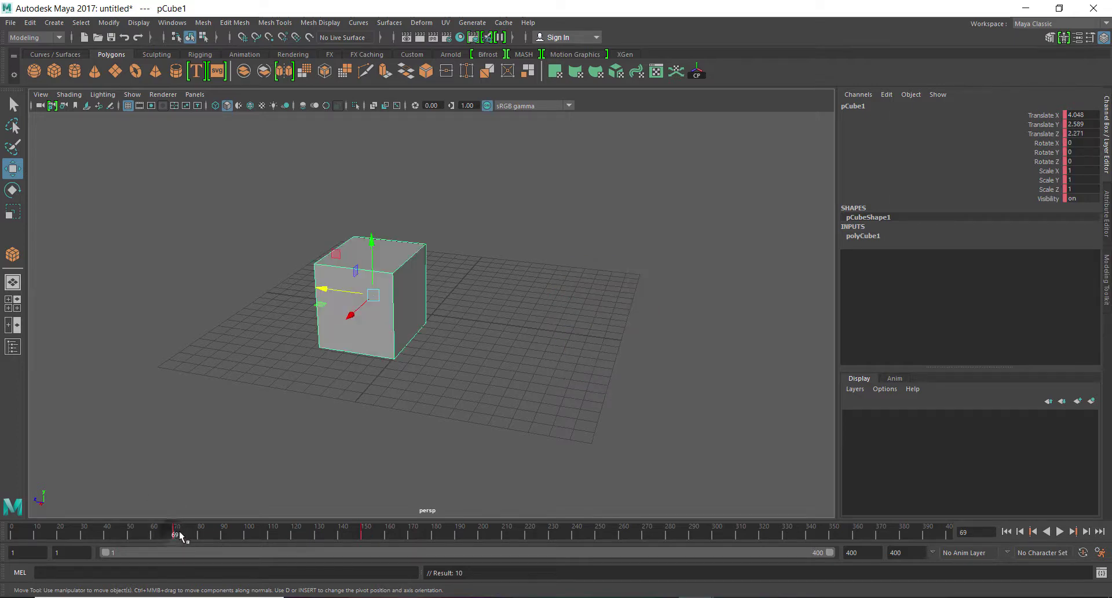
pyautogui.hotkey('alt', 'v')
# Scrub the time slider to preview the slide, settling at about frame 107
pyautogui.moveTo(242, 540)
pyautogui.mouseDown()
pyautogui.moveTo(172, 539)
pyautogui.moveTo(367, 538)
pyautogui.mouseUp()
pyautogui.moveTo(192, 538)
pyautogui.mouseDown()
pyautogui.moveTo(367, 535)
pyautogui.moveTo(1, 533)
pyautogui.mouseUp()
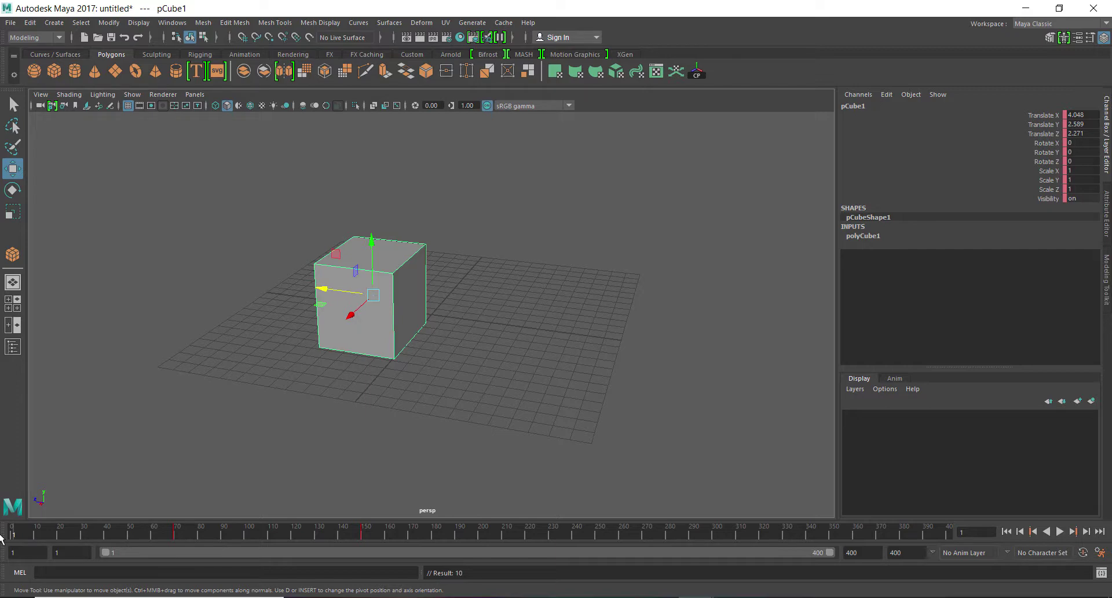
pyautogui.moveTo(12, 536); pyautogui.dragTo(366, 536)
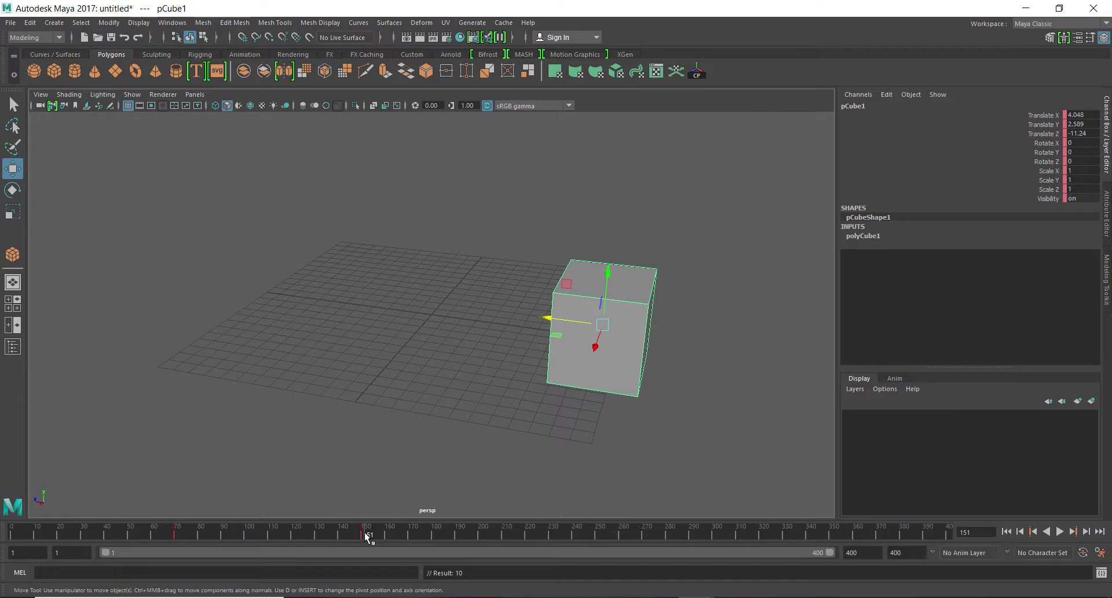
pyautogui.moveTo(366, 534)
pyautogui.mouseDown()
pyautogui.moveTo(204, 540)
pyautogui.moveTo(319, 540)
pyautogui.moveTo(240, 542)
pyautogui.mouseUp()
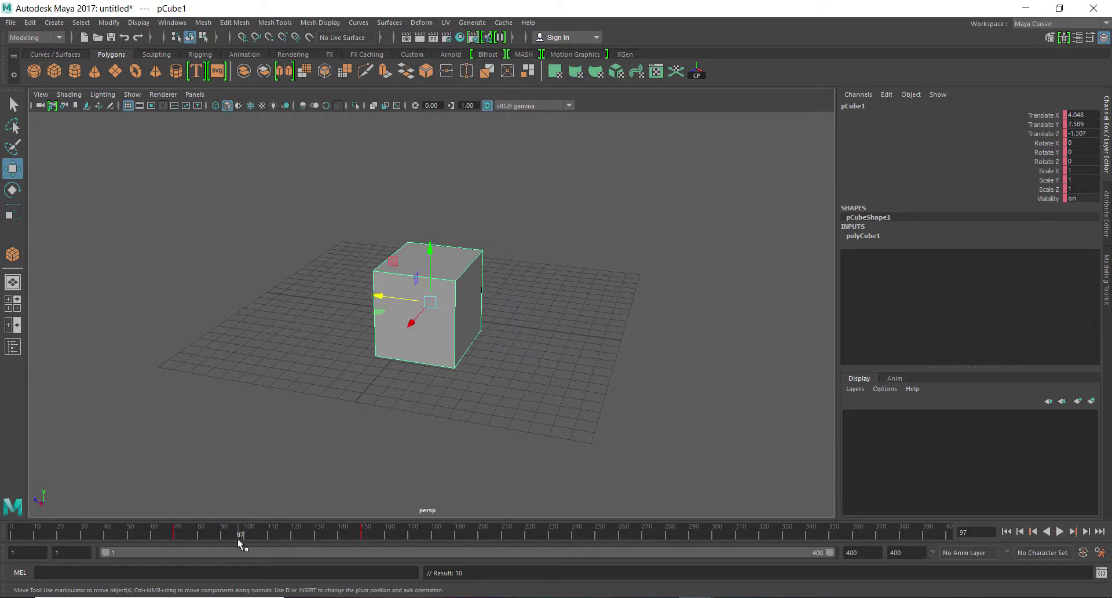
pyautogui.moveTo(256, 537)
pyautogui.mouseDown()
pyautogui.moveTo(277, 536)
pyautogui.moveTo(265, 537)
pyautogui.mouseUp()
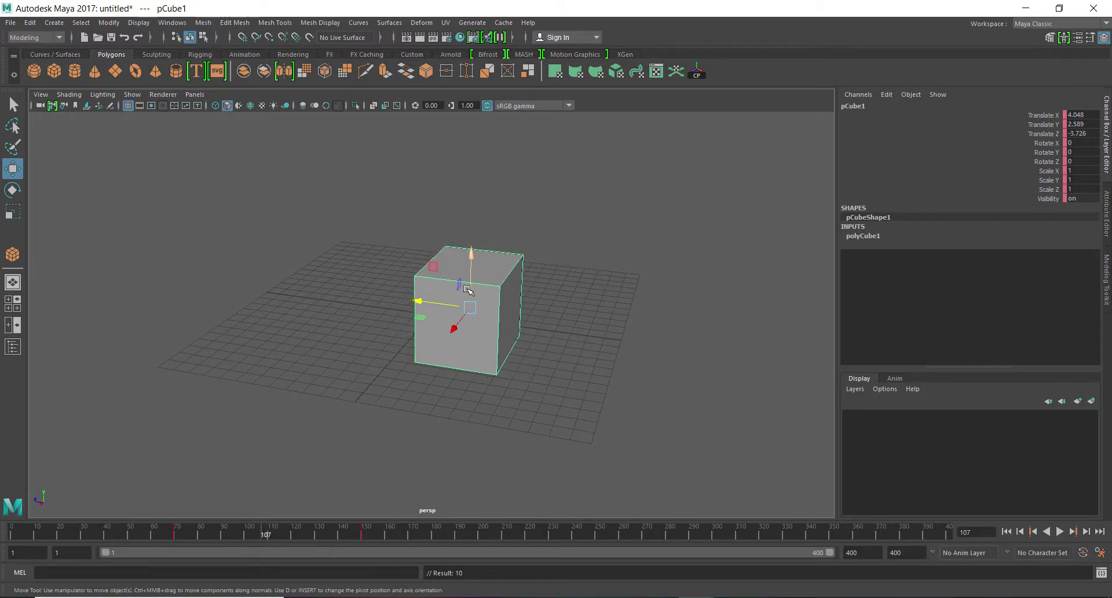
pyautogui.press('e')
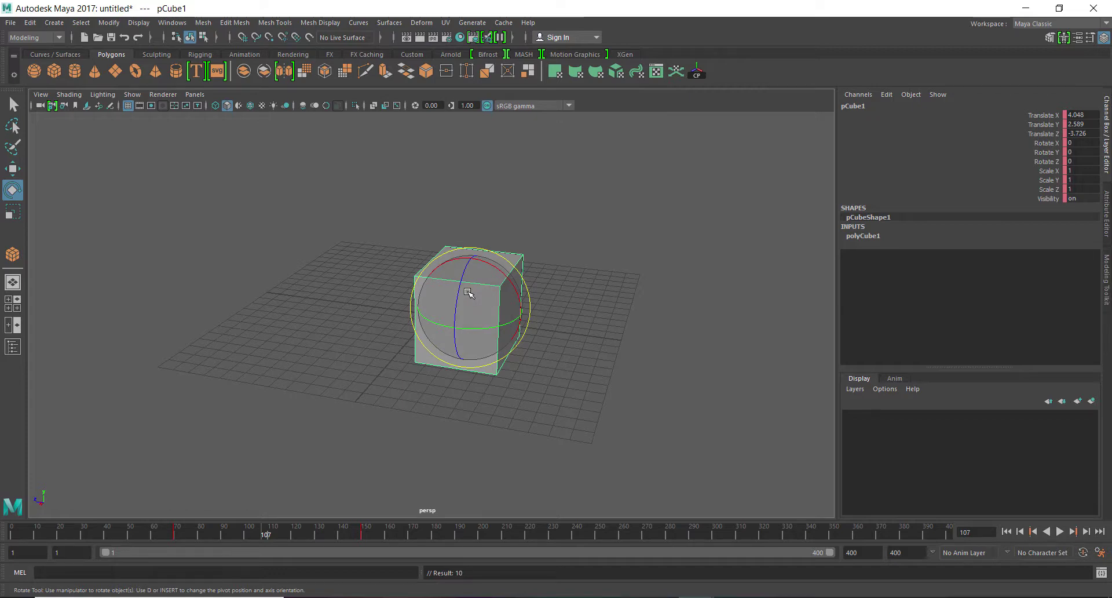
# Tilt the cube to Rotate X 214.118 at frame 107 and play back the tumble
pyautogui.moveTo(514, 303)
pyautogui.mouseDown()
pyautogui.moveTo(498, 280)
pyautogui.moveTo(426, 303)
pyautogui.moveTo(504, 412)
pyautogui.mouseUp()
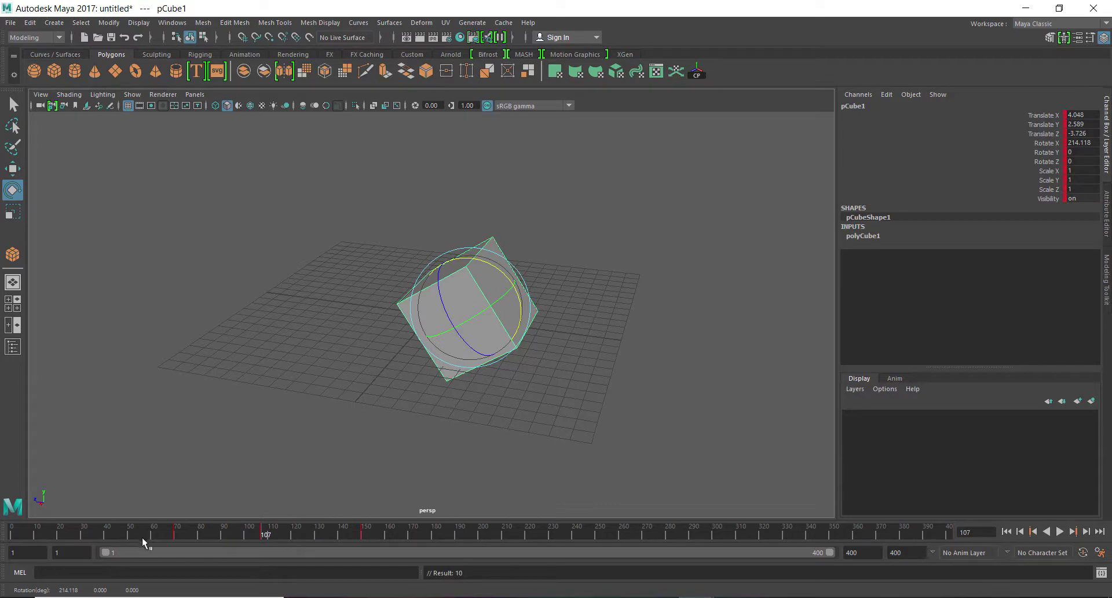
pyautogui.hotkey('alt', 'v')
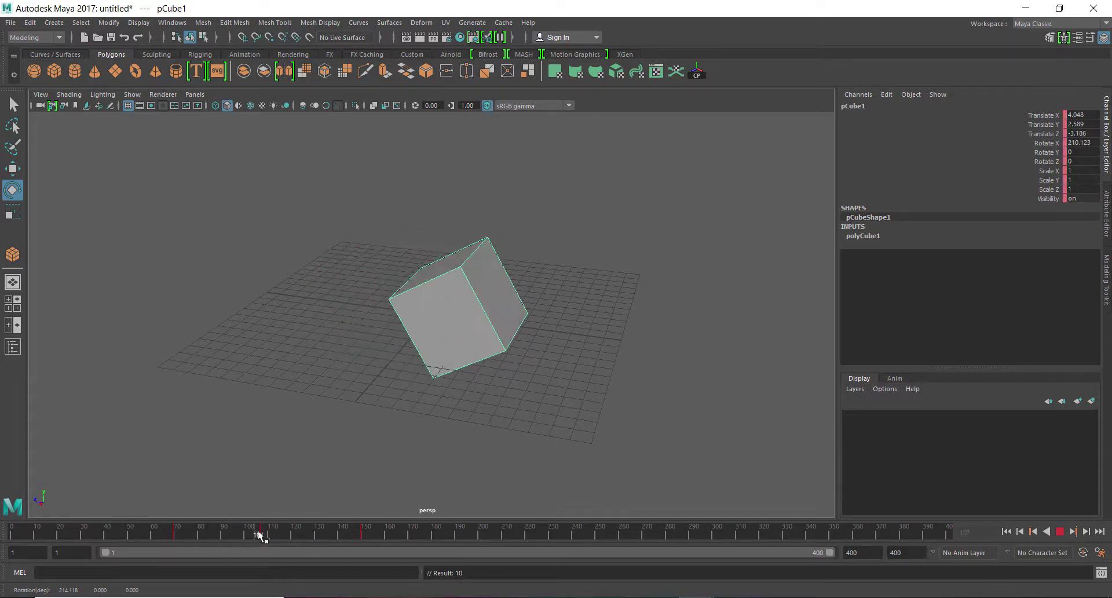
pyautogui.moveTo(271, 534)
pyautogui.mouseDown()
pyautogui.moveTo(210, 537)
pyautogui.moveTo(362, 541)
pyautogui.moveTo(191, 534)
pyautogui.moveTo(383, 534)
pyautogui.moveTo(236, 534)
pyautogui.moveTo(303, 535)
pyautogui.moveTo(263, 536)
pyautogui.moveTo(291, 534)
pyautogui.mouseUp()
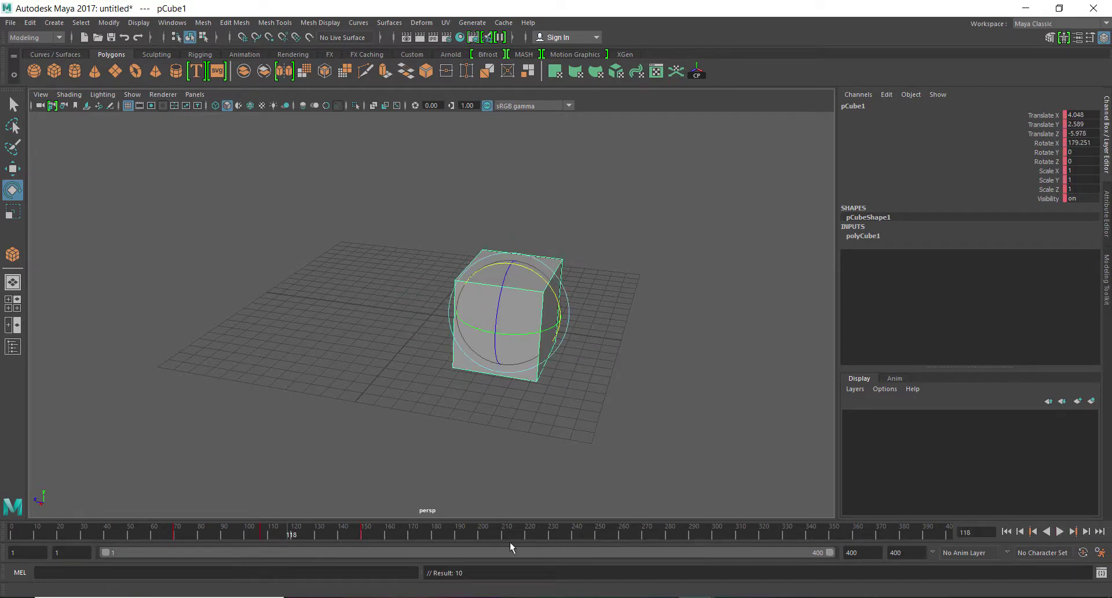
# Step backward frame by frame, then back to the previous keyframe
pyautogui.click(1022, 533)
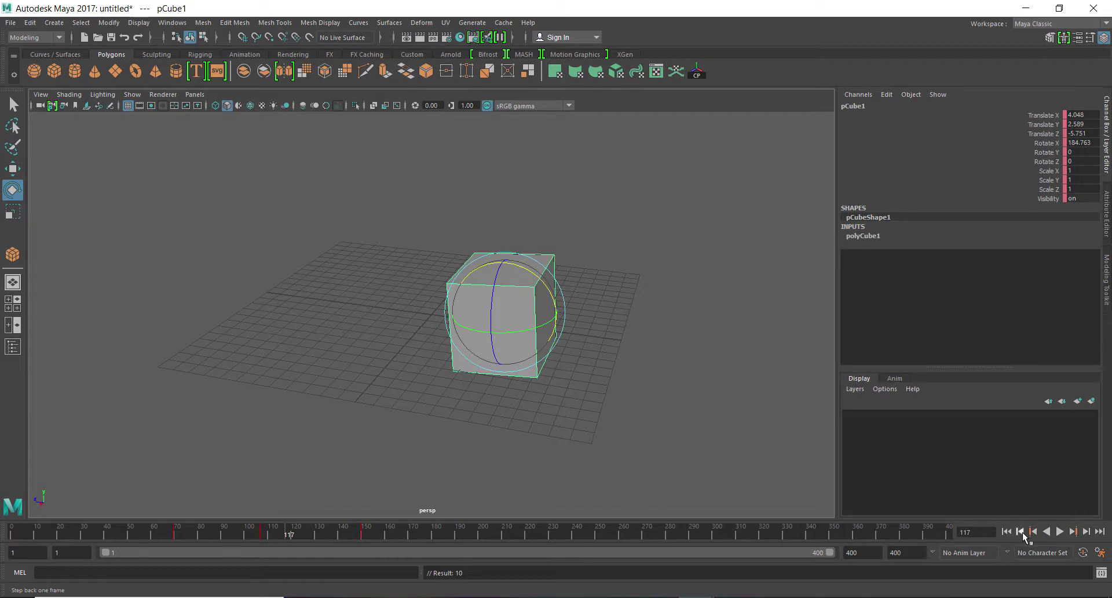
pyautogui.click(1021, 531)
pyautogui.click(1021, 531)
pyautogui.click(1021, 532)
pyautogui.click(1021, 532)
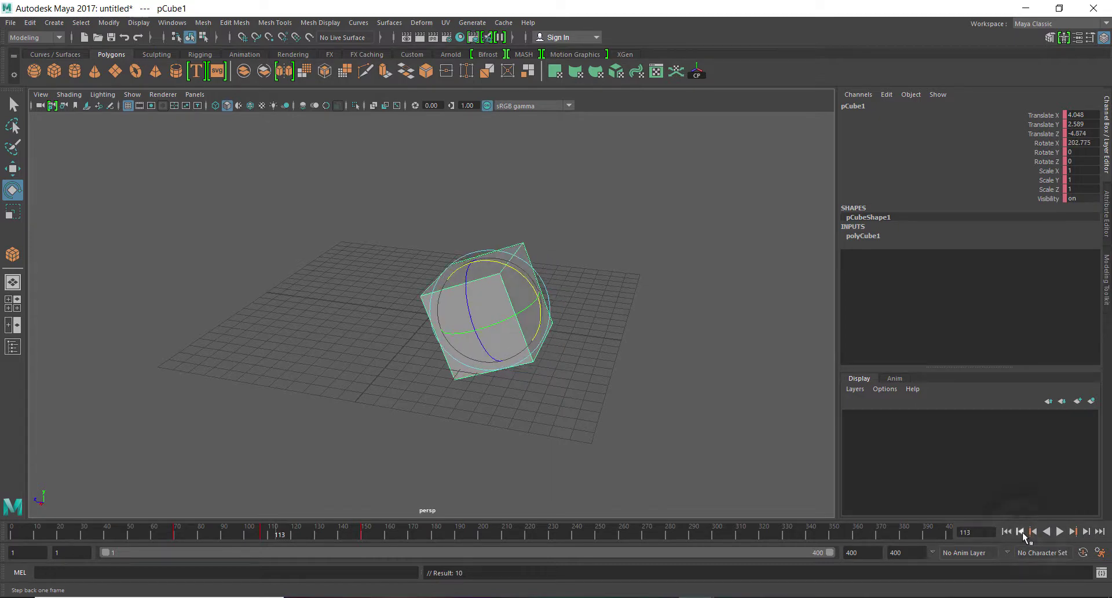
pyautogui.click(1021, 531)
pyautogui.click(1022, 532)
pyautogui.click(1033, 532)
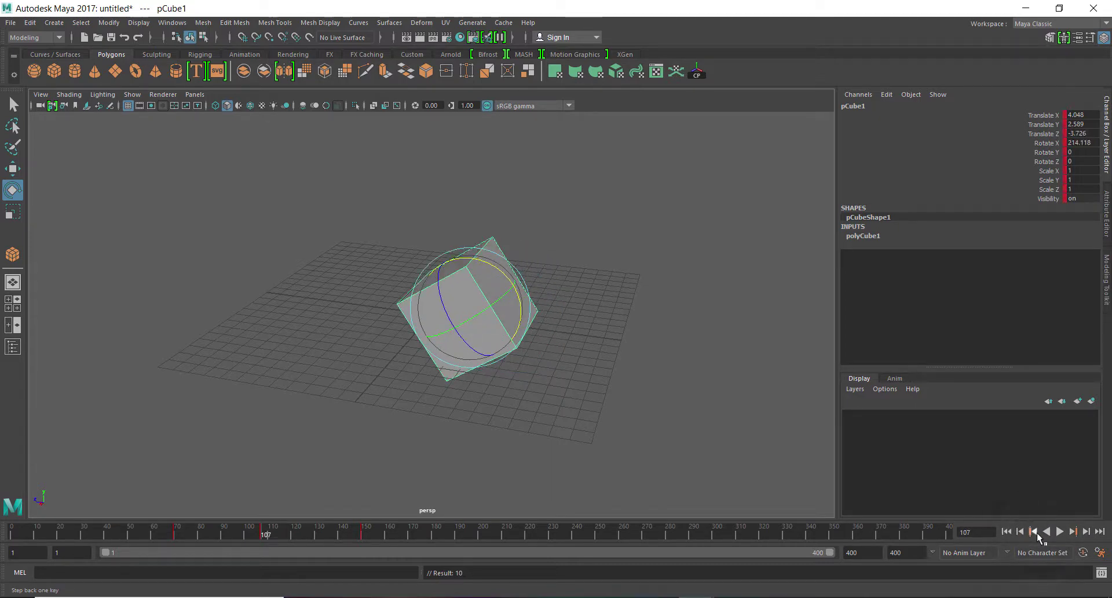
# Compare keyed poses at frames 107 and 150, play forward, then stop back on key 107
pyautogui.click(1072, 531)
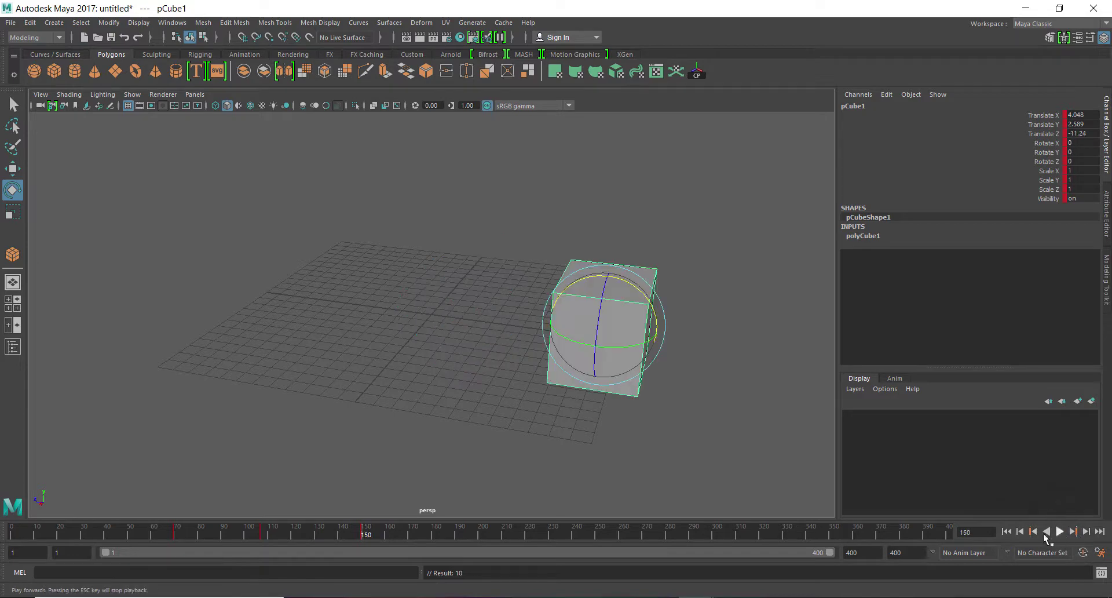
pyautogui.click(1035, 533)
pyautogui.click(1073, 531)
pyautogui.click(1060, 531)
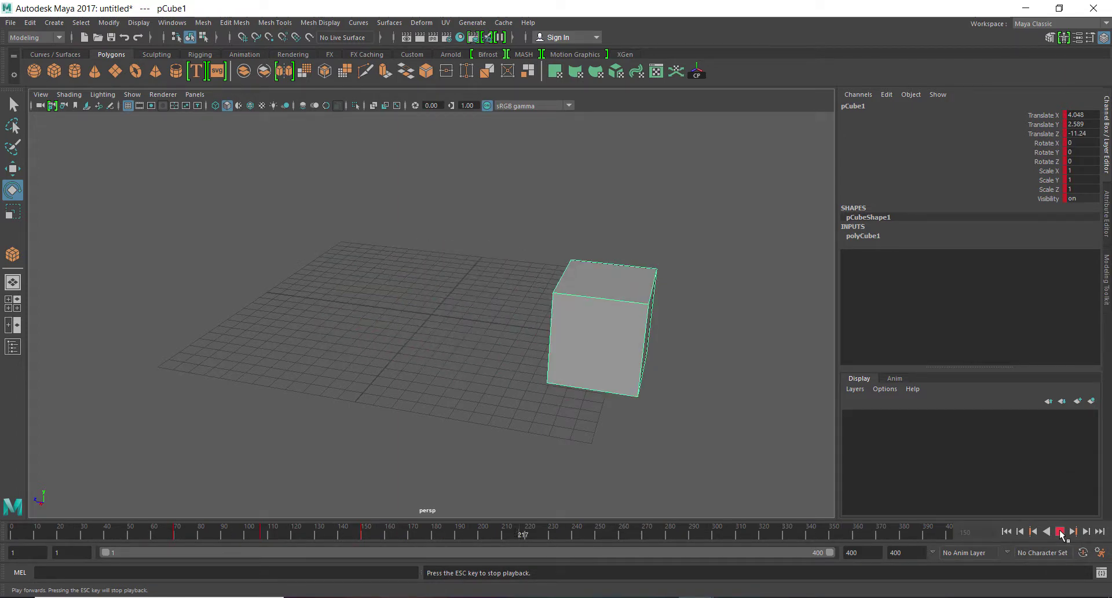
pyautogui.click(1060, 531)
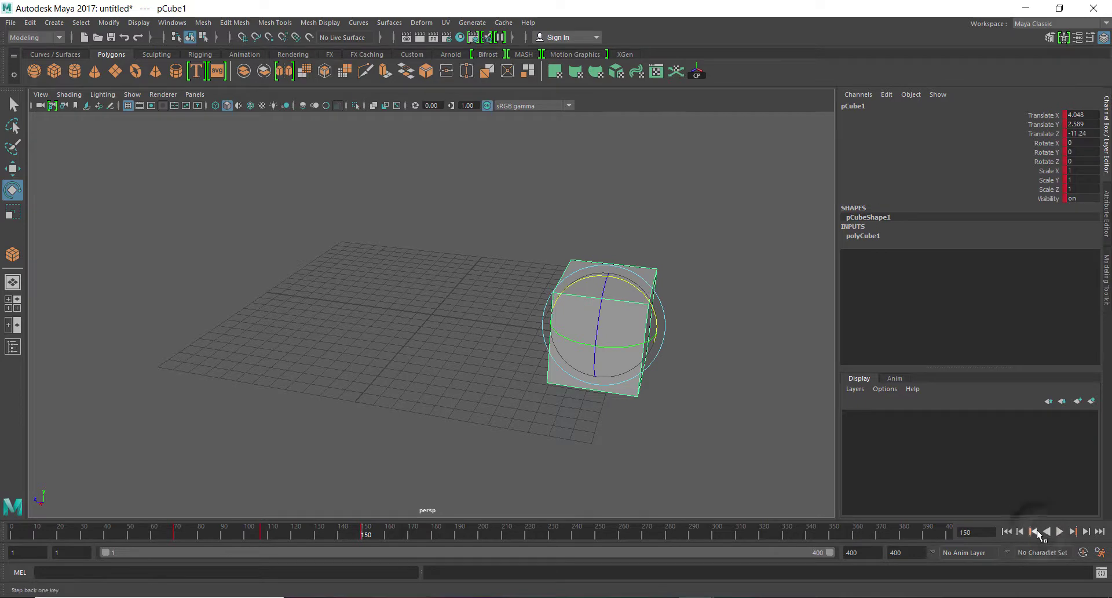
pyautogui.click(1034, 531)
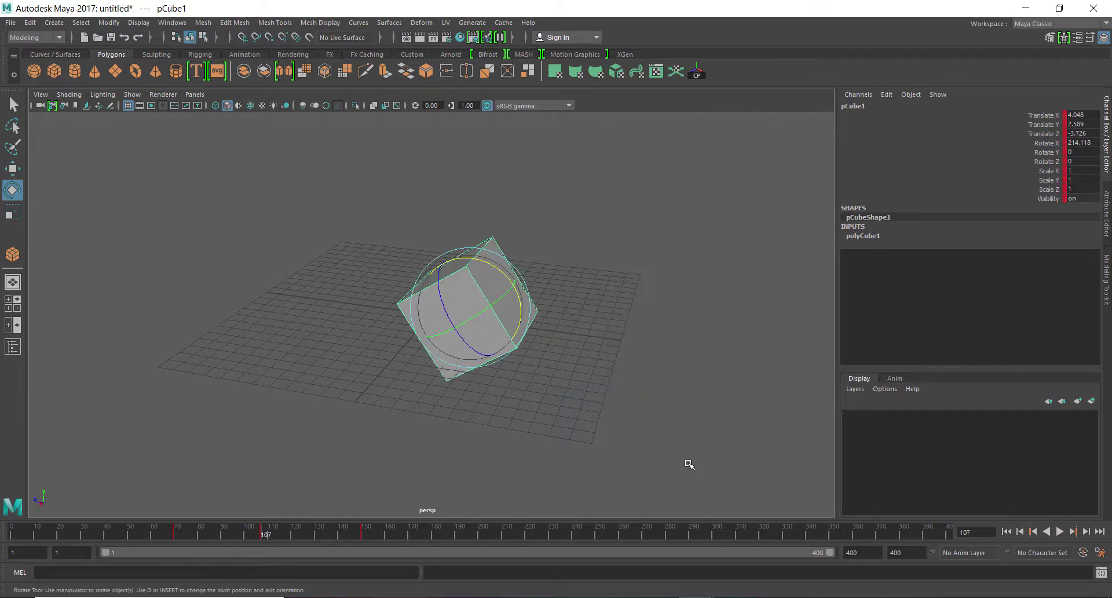
# Key the cube at Translate Y 8.822 on frame 107, then scrub to check the arc
pyautogui.press('w')
pyautogui.moveTo(471, 255); pyautogui.dragTo(470, 144)
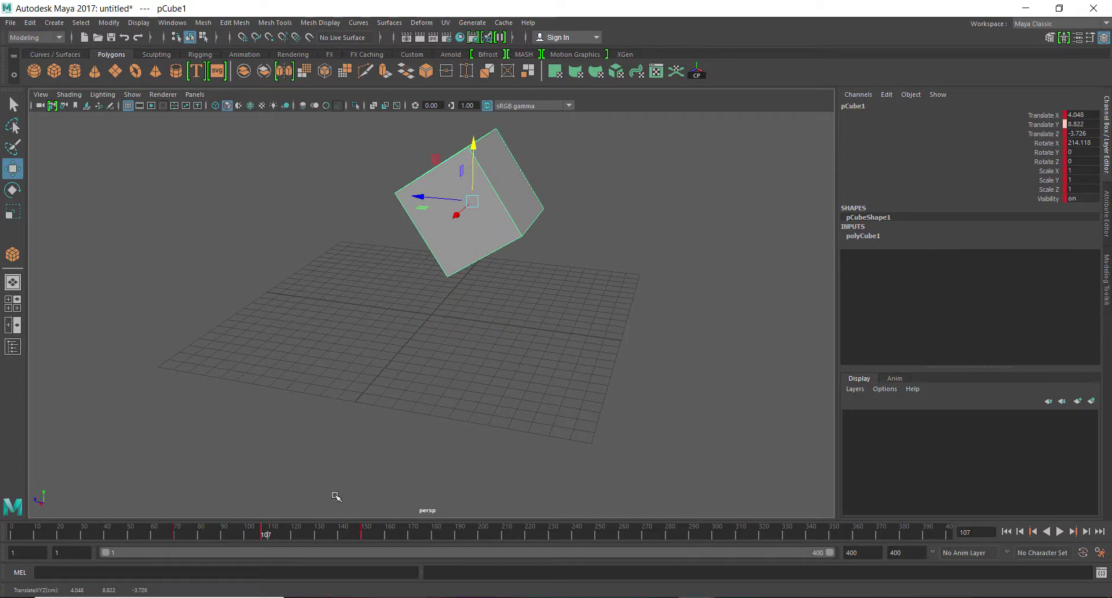
pyautogui.press('s')
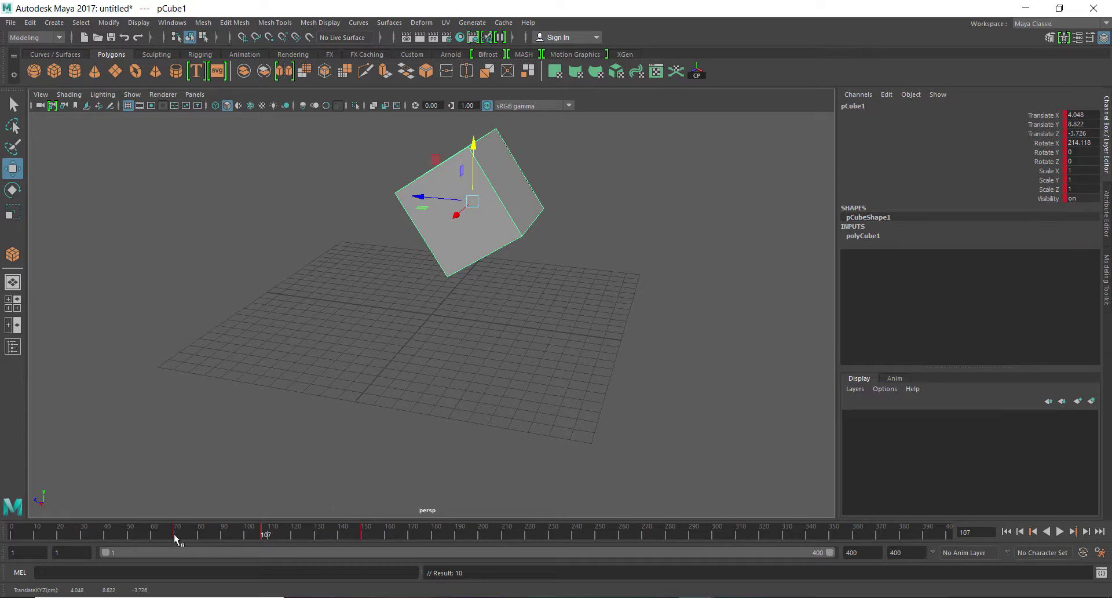
pyautogui.moveTo(160, 532); pyautogui.dragTo(259, 546)
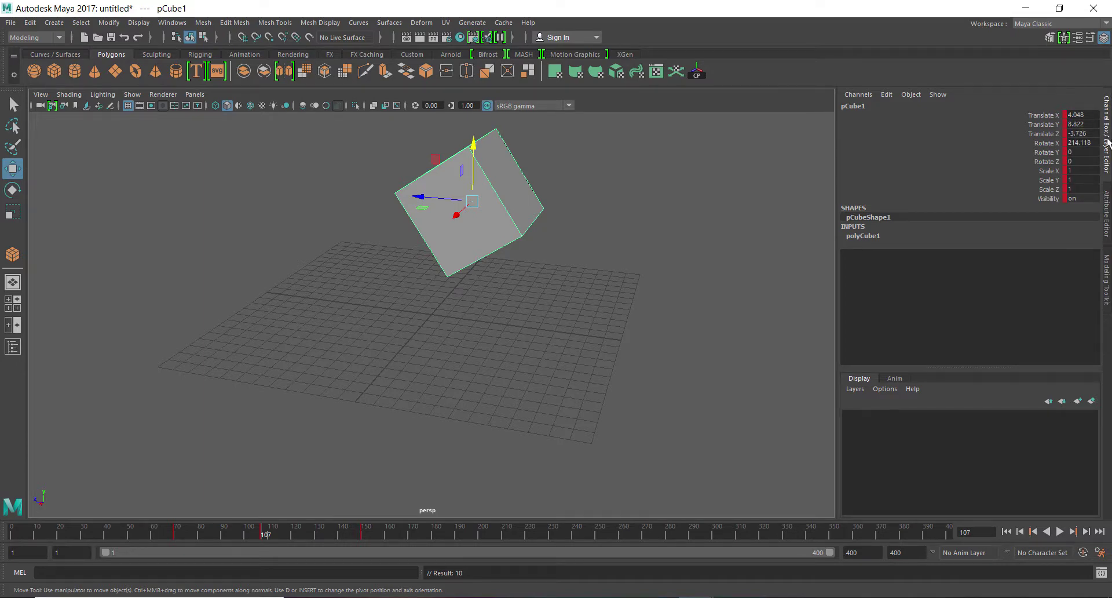
pyautogui.moveTo(173, 535)
pyautogui.mouseDown()
pyautogui.moveTo(482, 547)
pyautogui.moveTo(140, 546)
pyautogui.moveTo(426, 531)
pyautogui.moveTo(231, 537)
pyautogui.moveTo(323, 533)
pyautogui.moveTo(290, 530)
pyautogui.moveTo(306, 533)
pyautogui.mouseUp()
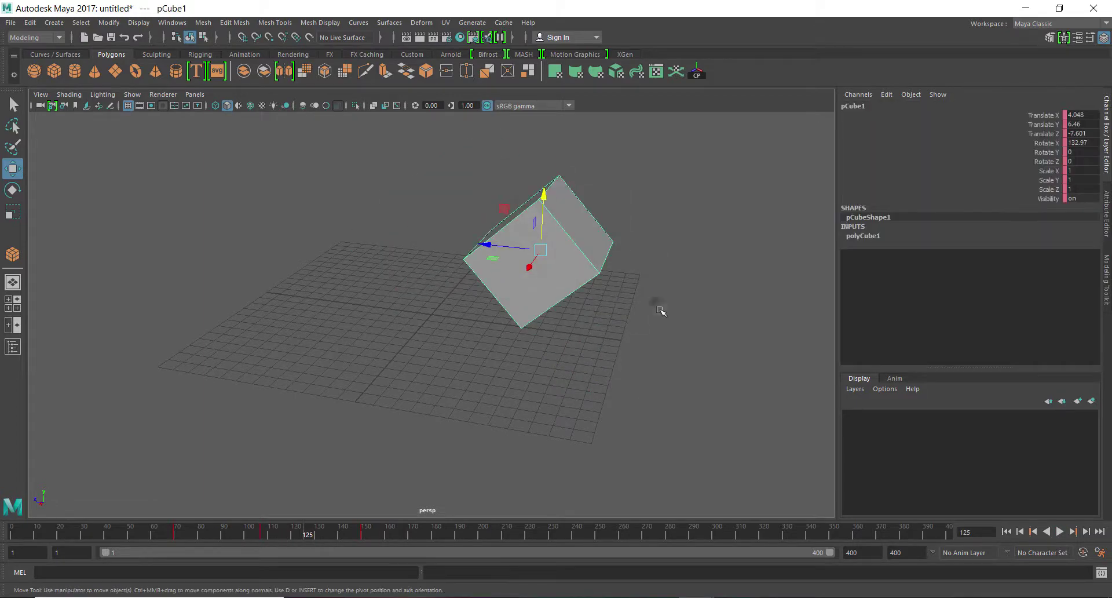